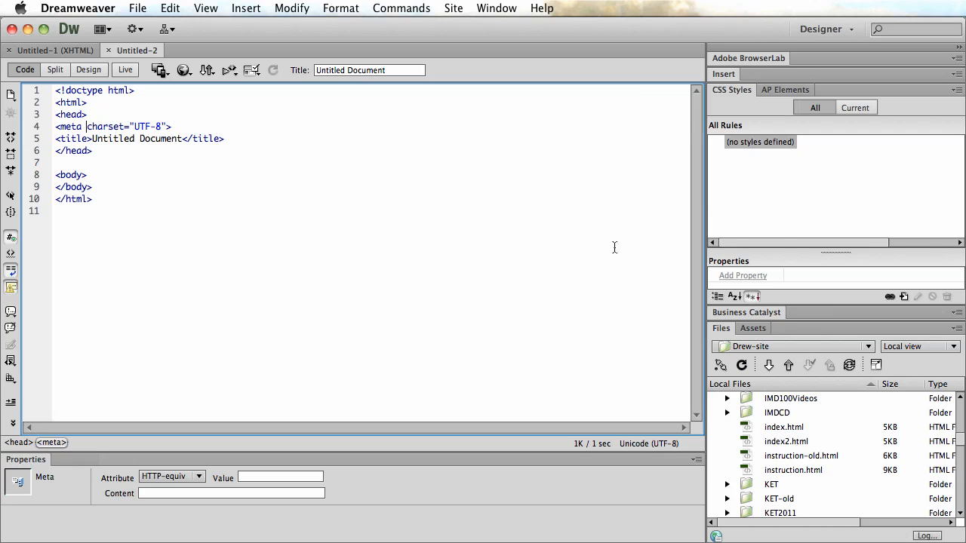
# - Start a new site definition and name it with the owner's first name in possessive form followed by "Demo Site"
pyautogui.click(453, 9)
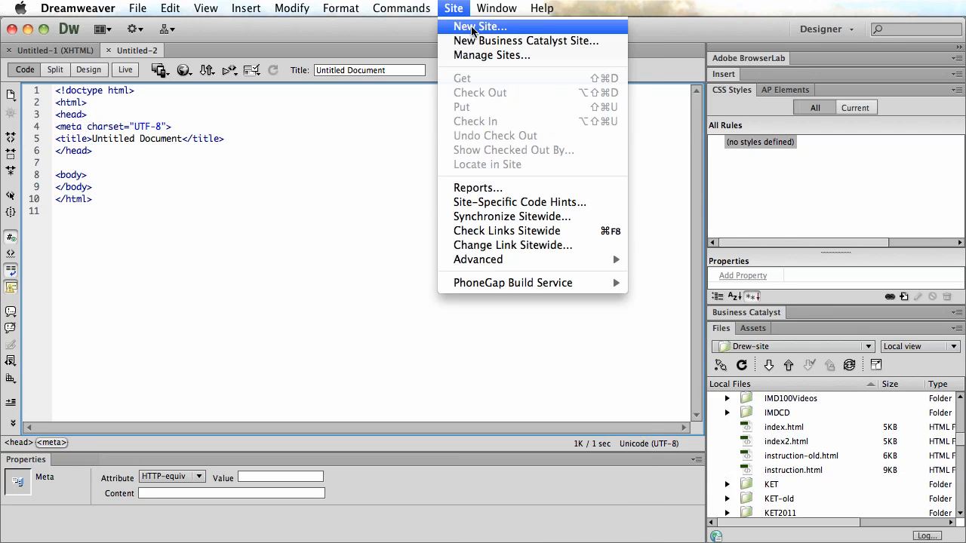
pyautogui.click(513, 29)
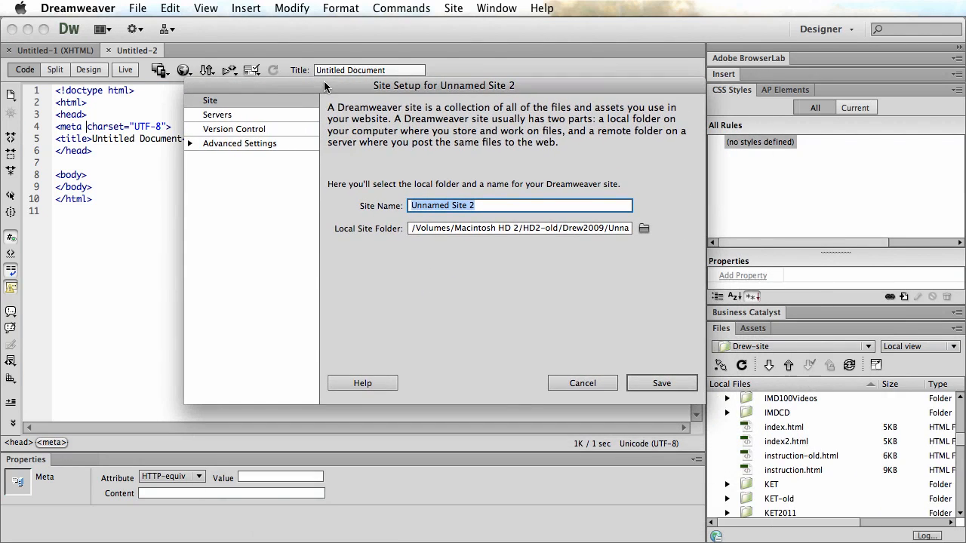
pyautogui.moveTo(420, 85); pyautogui.dragTo(378, 84)
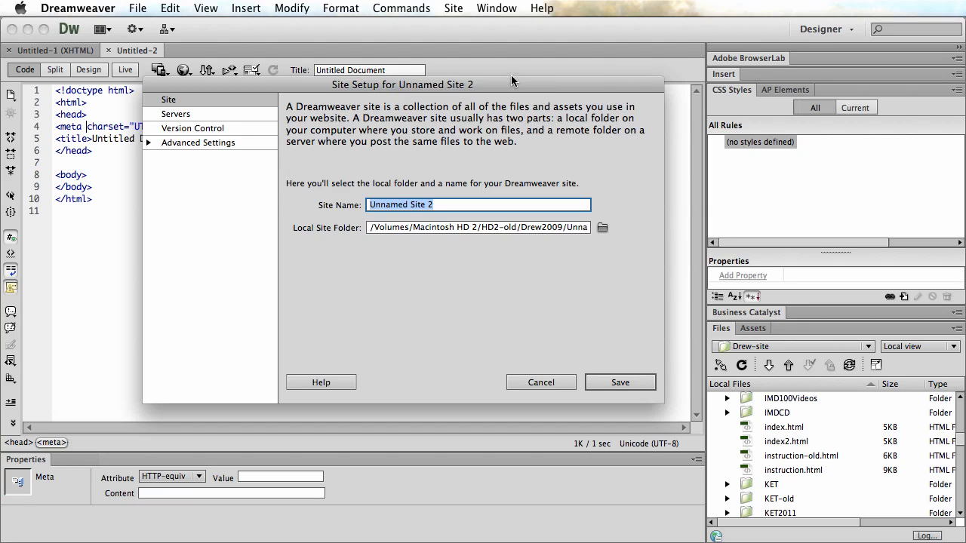
pyautogui.moveTo(455, 206); pyautogui.dragTo(364, 205)
pyautogui.write("Drew's ")
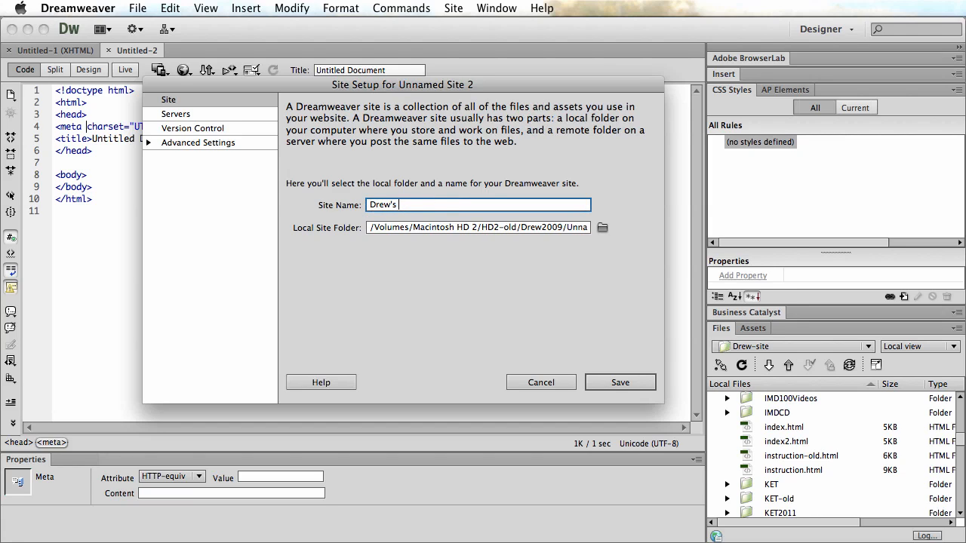
pyautogui.write('Demo Site')
# - Create a folder named IMD232Practice on Macintosh HD 2, assign it as the local site folder and save the site
pyautogui.click(602, 227)
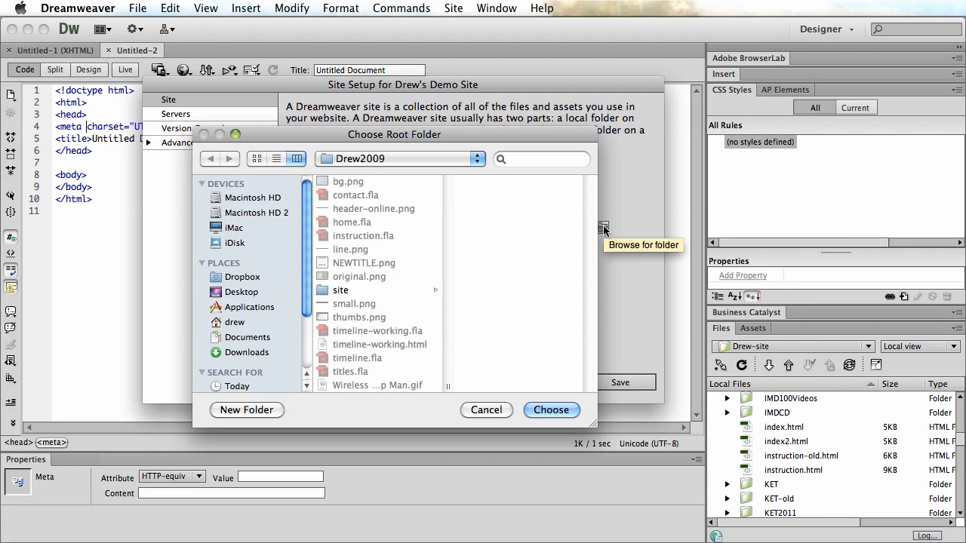
pyautogui.click(240, 295)
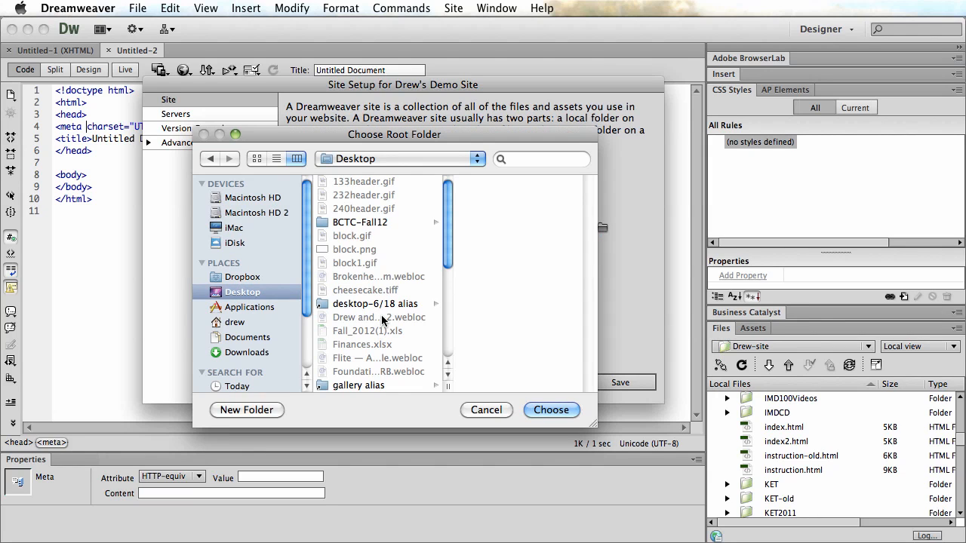
pyautogui.scroll(-5, 384, 321)
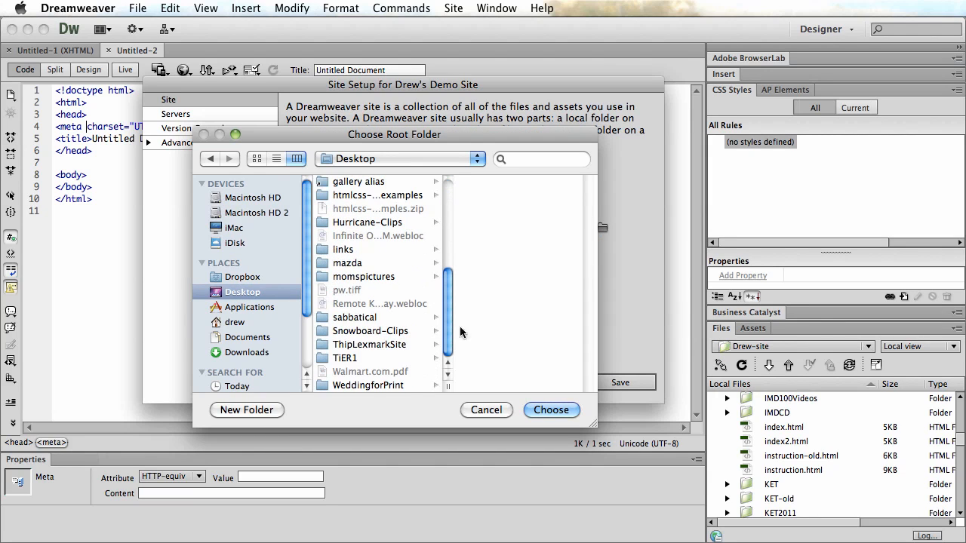
pyautogui.click(249, 213)
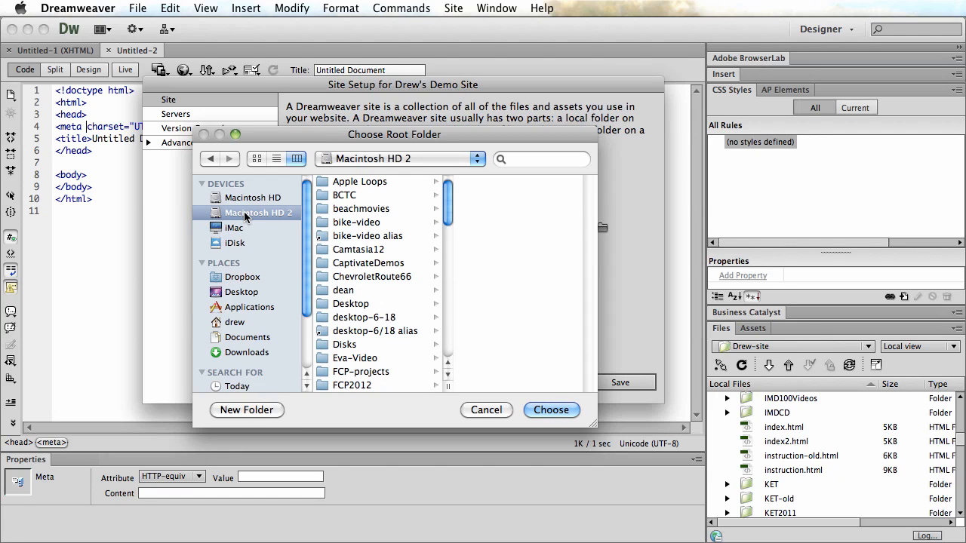
pyautogui.click(247, 411)
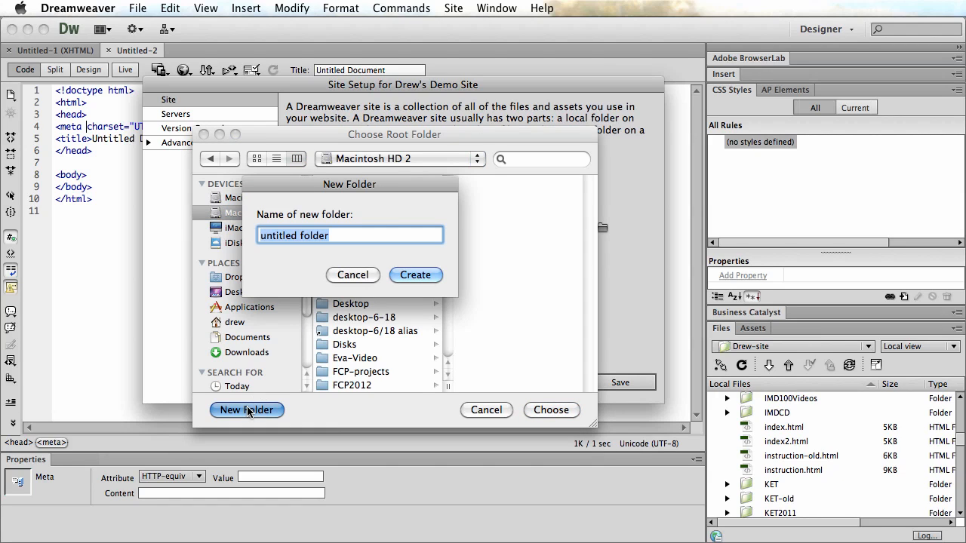
pyautogui.write('IMD')
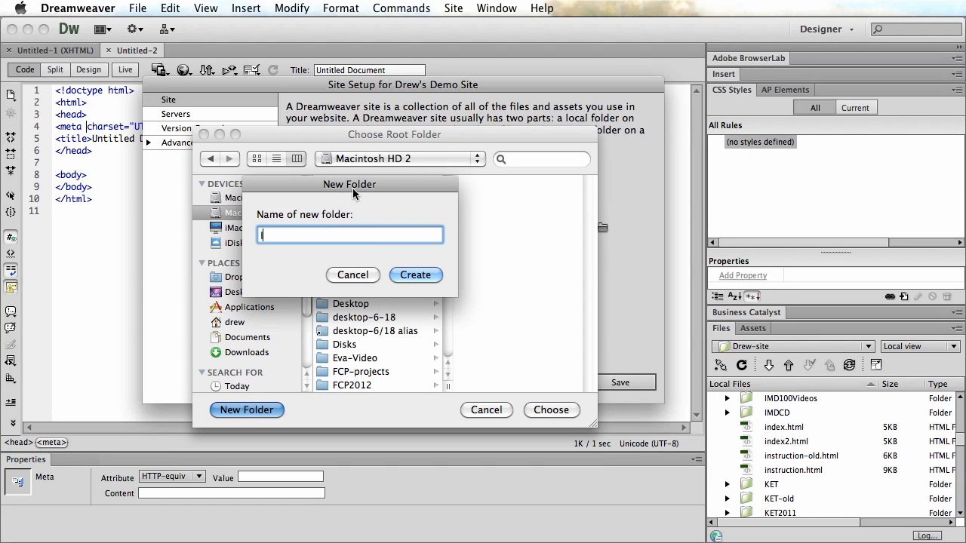
pyautogui.write('232Practice')
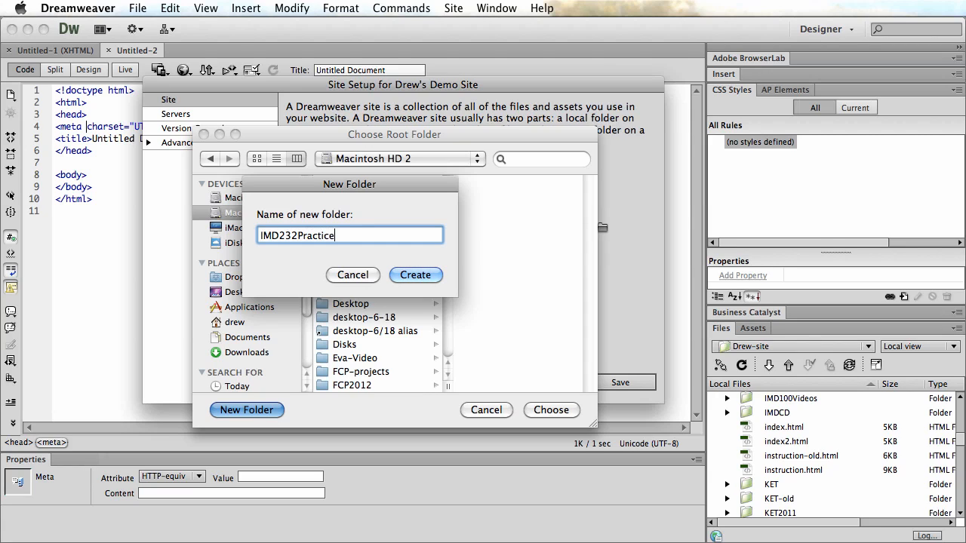
pyautogui.click(415, 276)
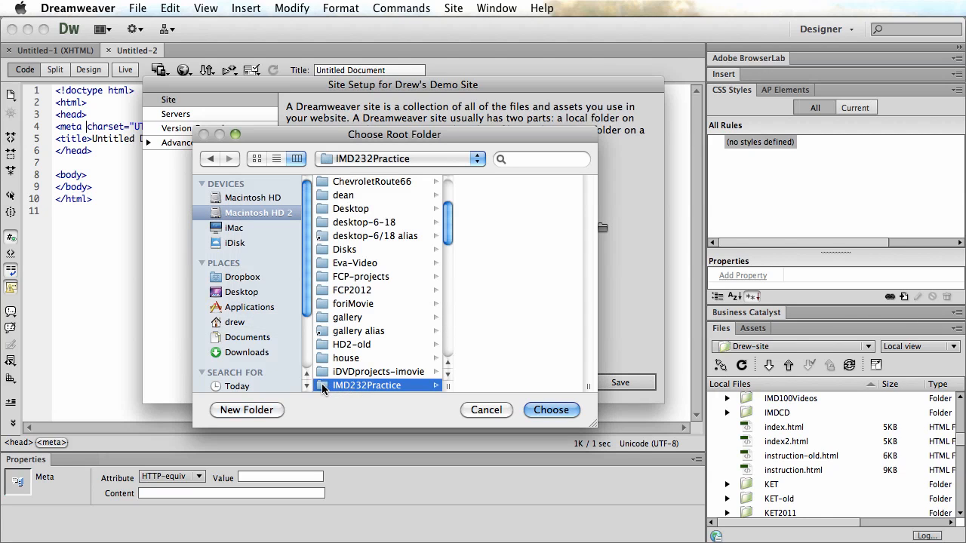
pyautogui.click(554, 411)
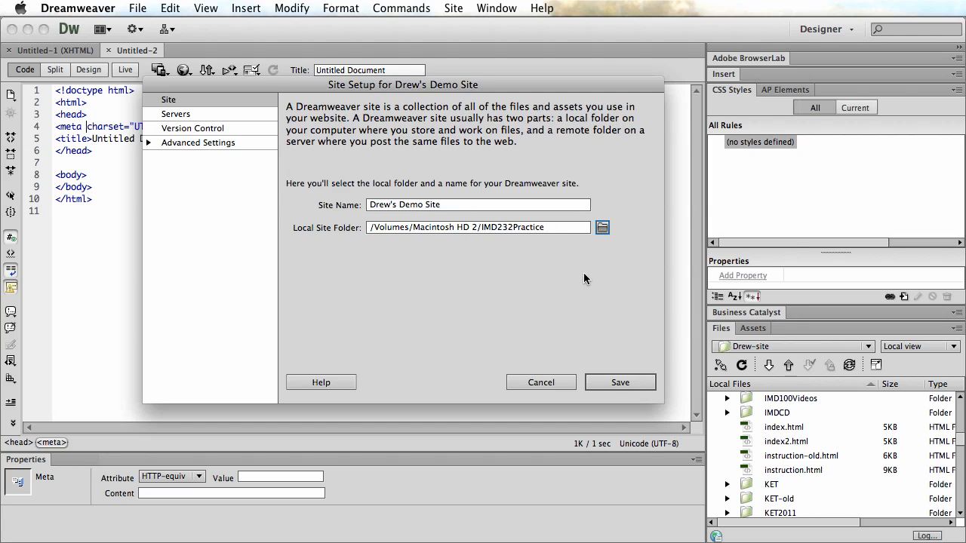
pyautogui.click(620, 383)
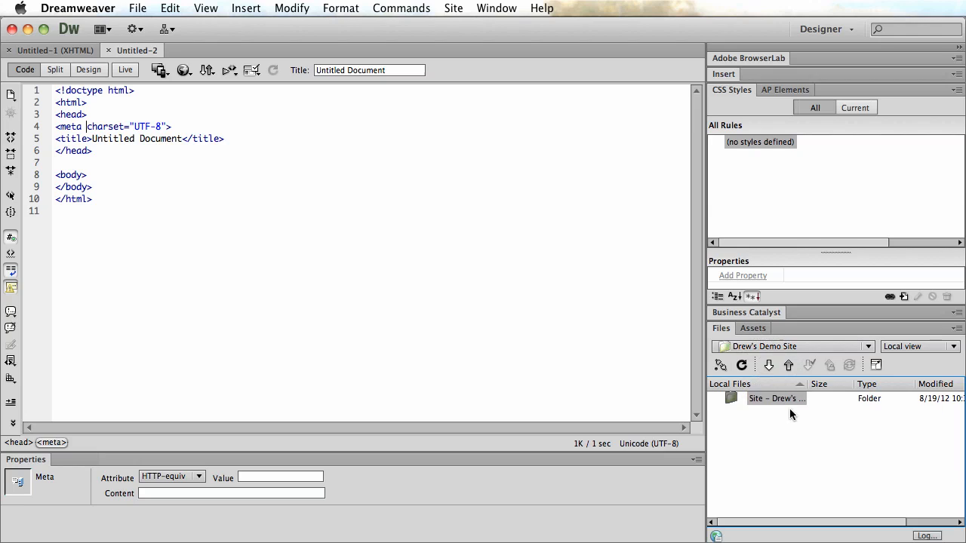
# - Close both open untitled documents
pyautogui.click(184, 173)
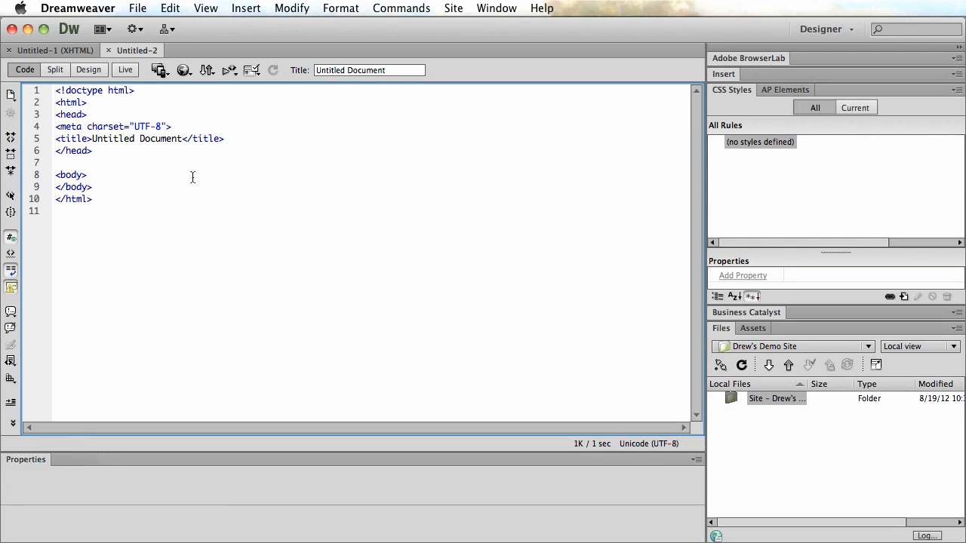
pyautogui.click(109, 51)
pyautogui.click(6, 50)
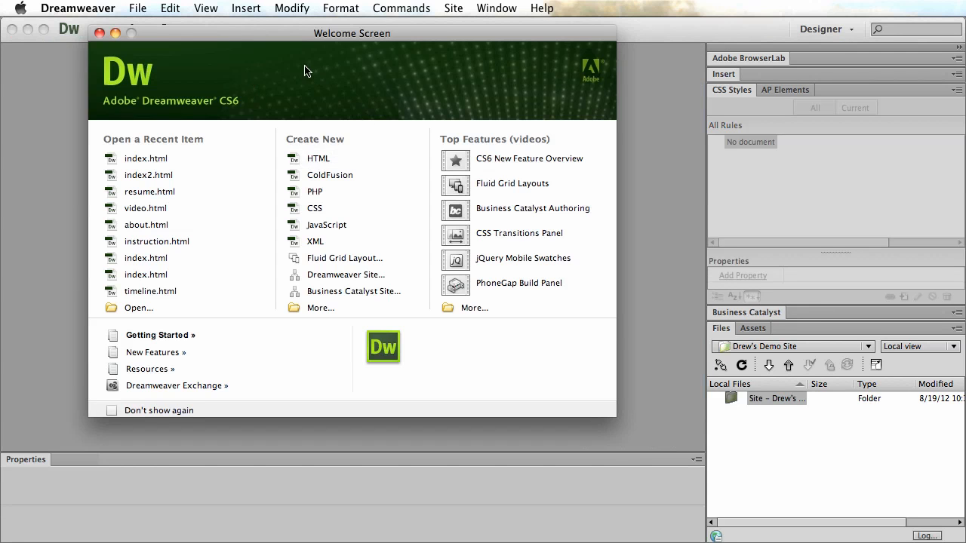
# - Create a new blank HTML page without a layout, using the HTML 5 DocType
pyautogui.click(323, 160)
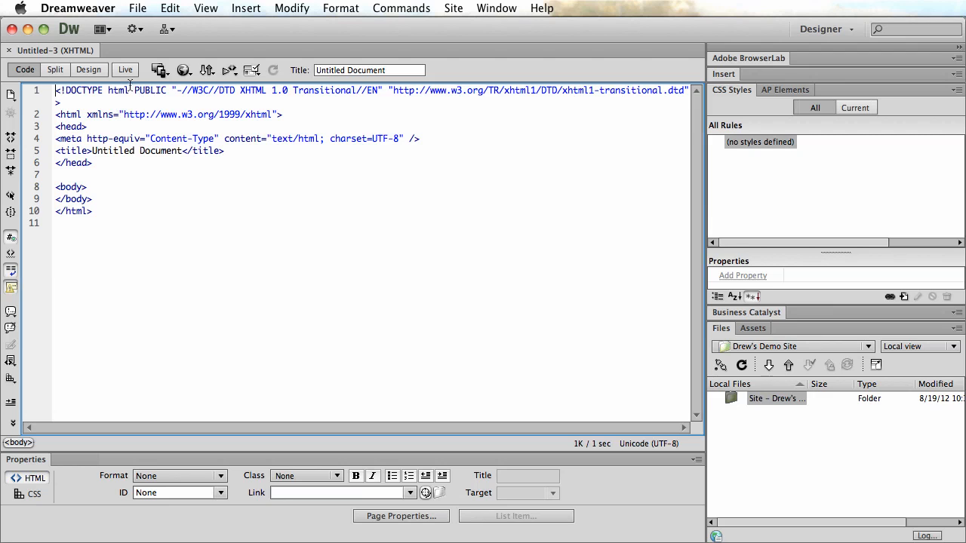
pyautogui.click(8, 51)
pyautogui.click(138, 8)
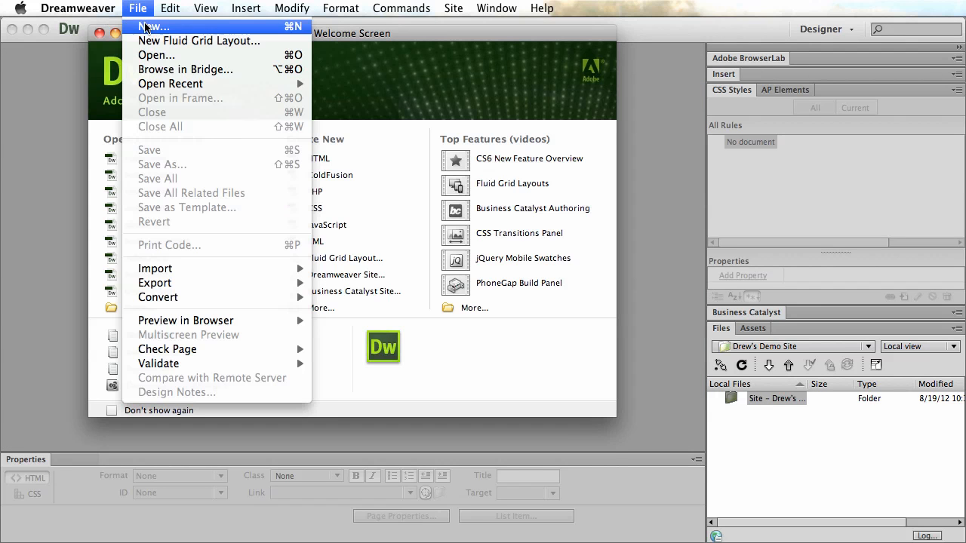
pyautogui.click(140, 21)
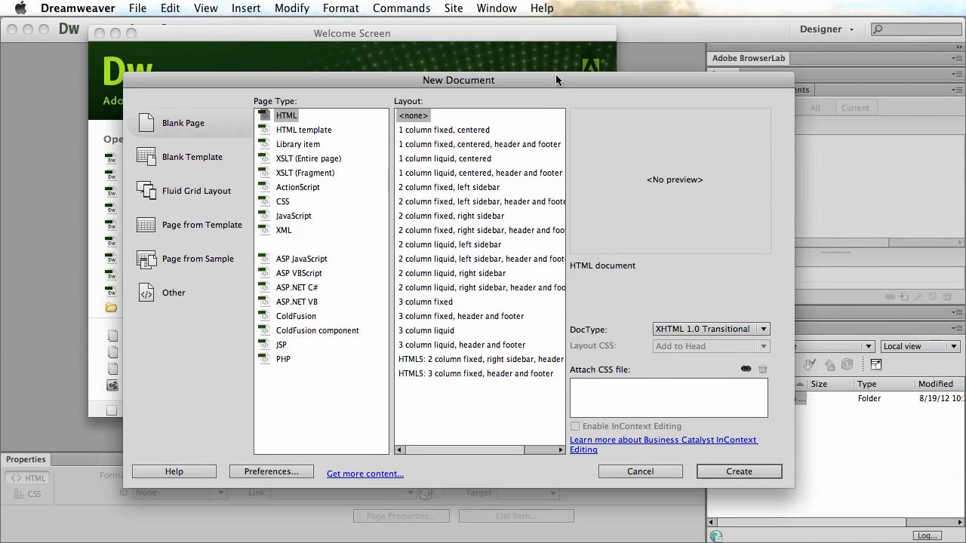
pyautogui.click(730, 329)
pyautogui.click(705, 313)
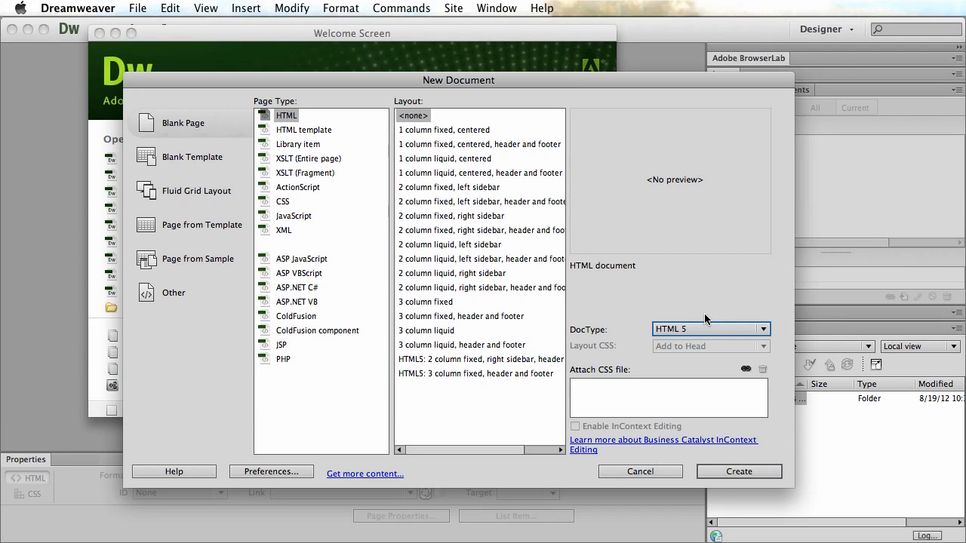
pyautogui.click(734, 472)
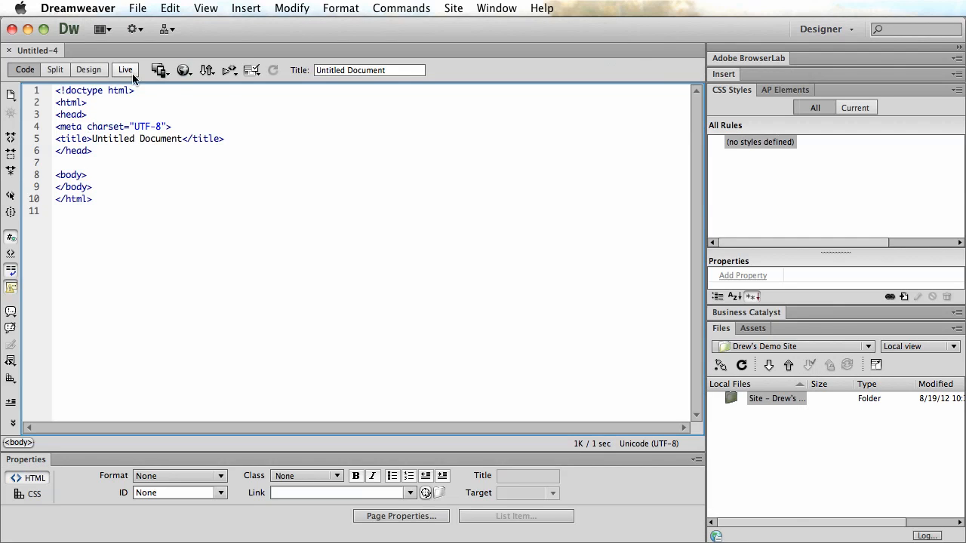
# - Show the page in Design view and save it as index.html in the IMD232Practice folder
pyautogui.click(92, 67)
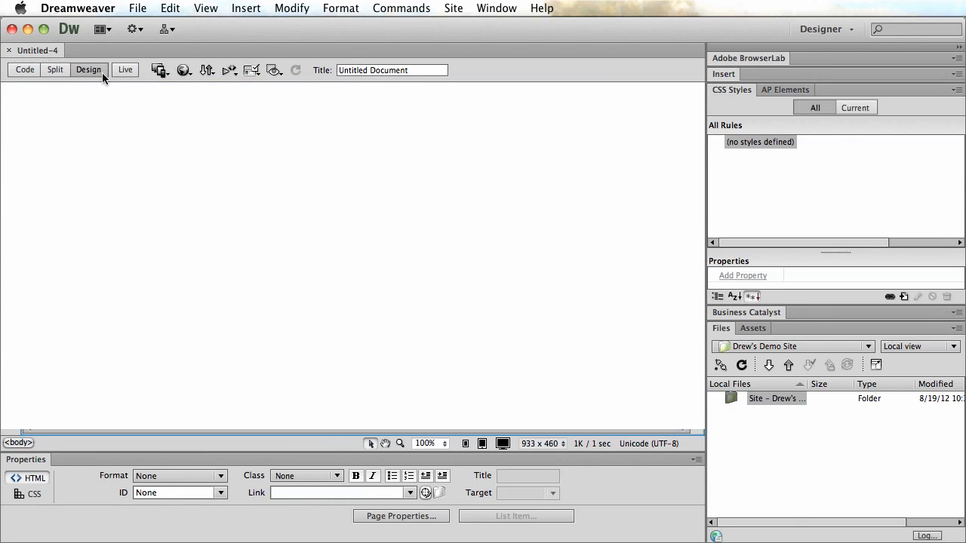
pyautogui.click(137, 8)
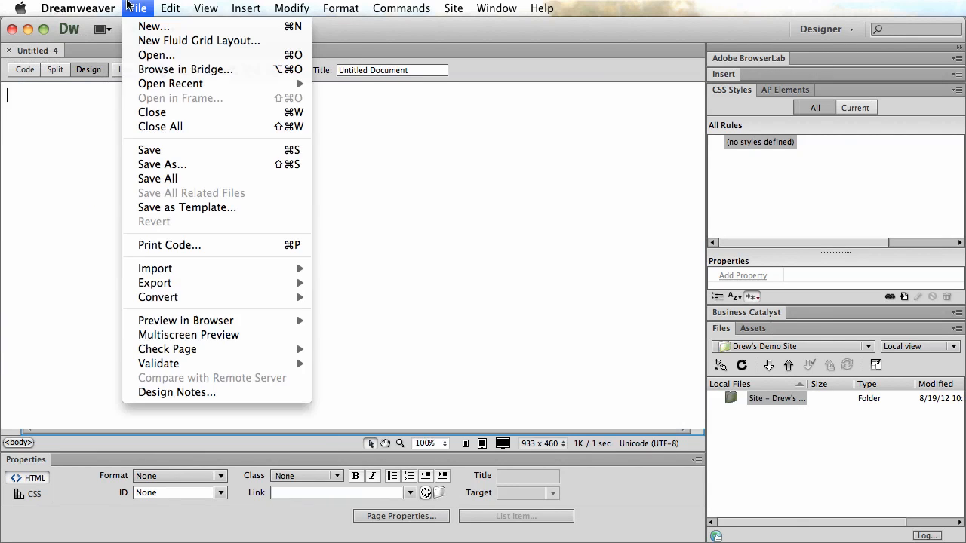
pyautogui.click(150, 150)
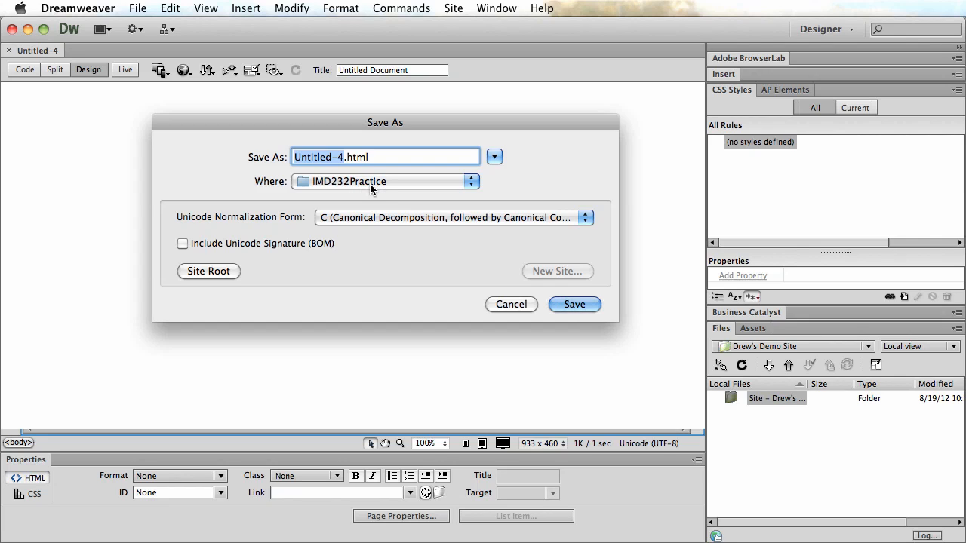
pyautogui.write('index')
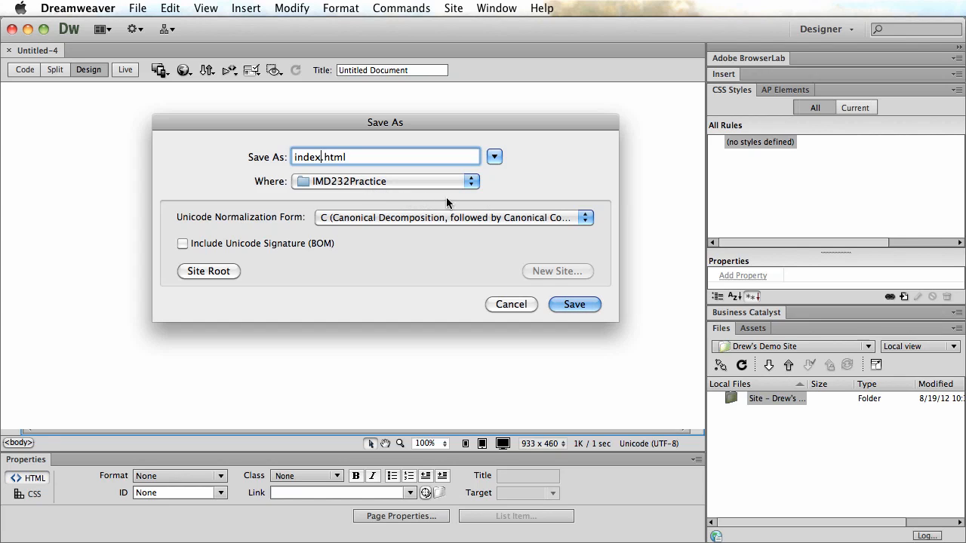
pyautogui.click(574, 304)
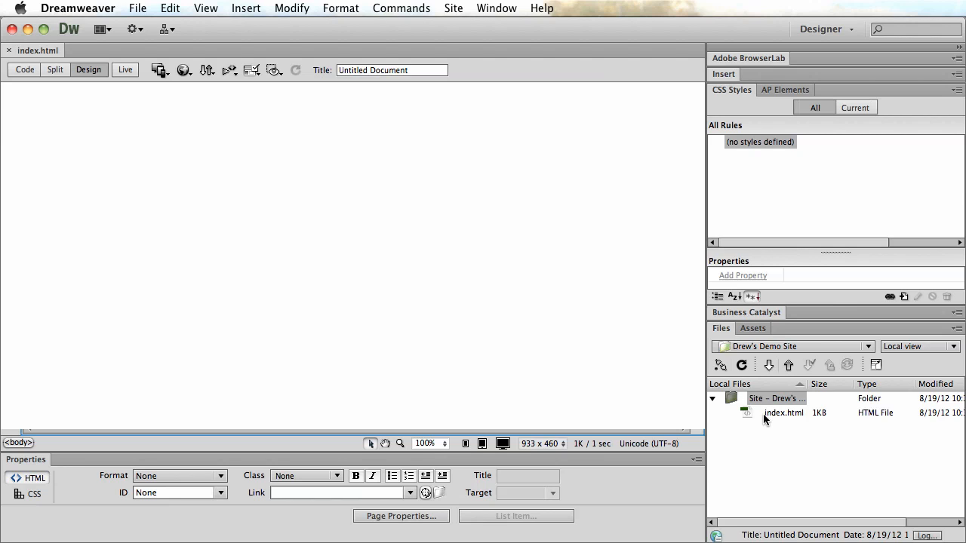
pyautogui.click(742, 401)
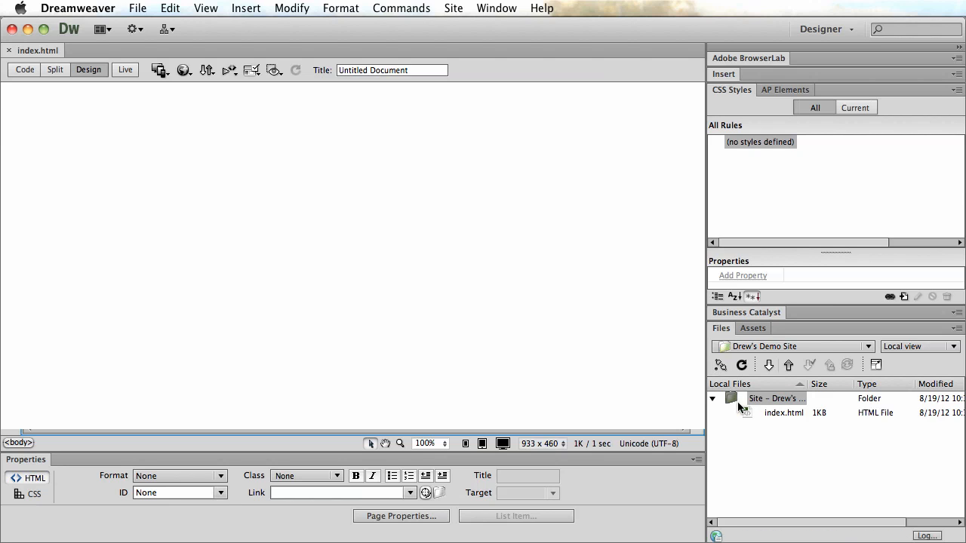
pyautogui.click(452, 8)
pyautogui.click(467, 27)
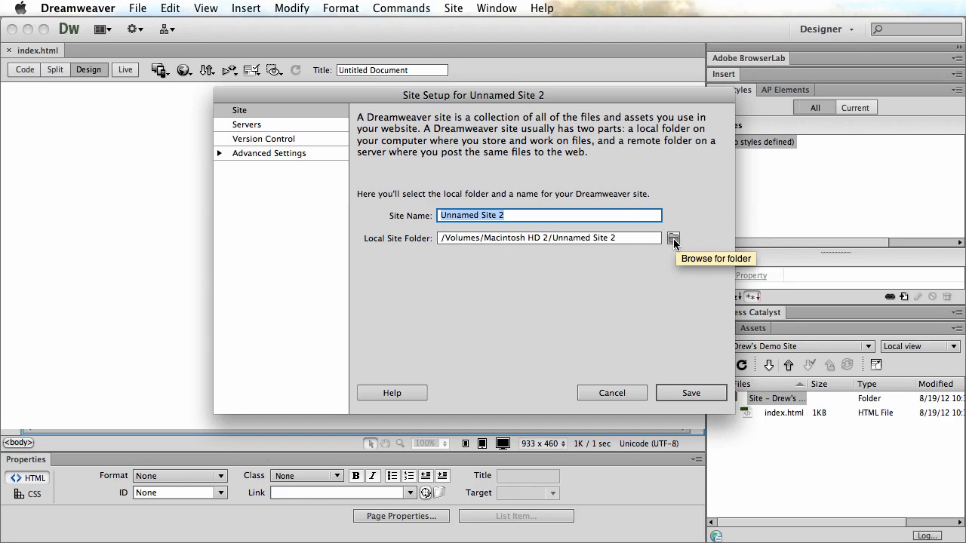
pyautogui.click(611, 393)
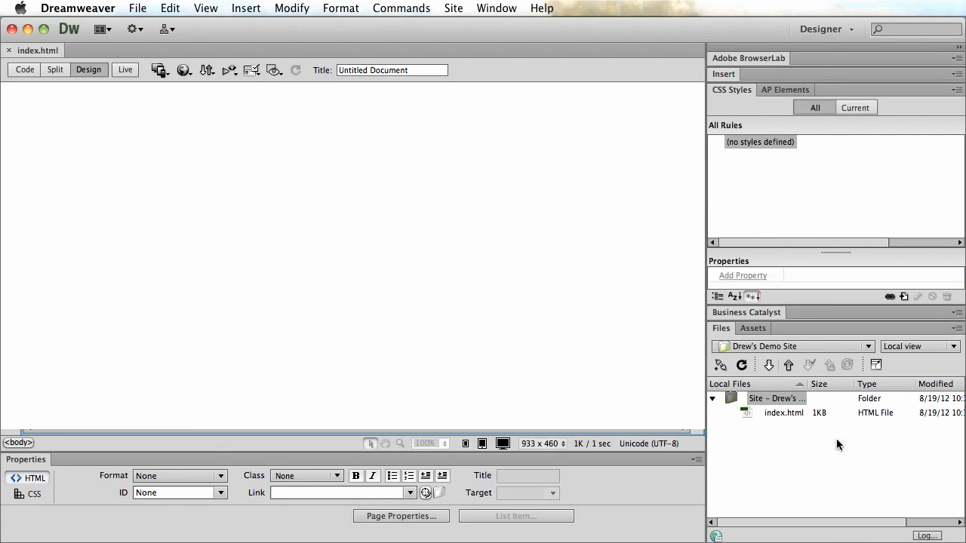
pyautogui.click(144, 7)
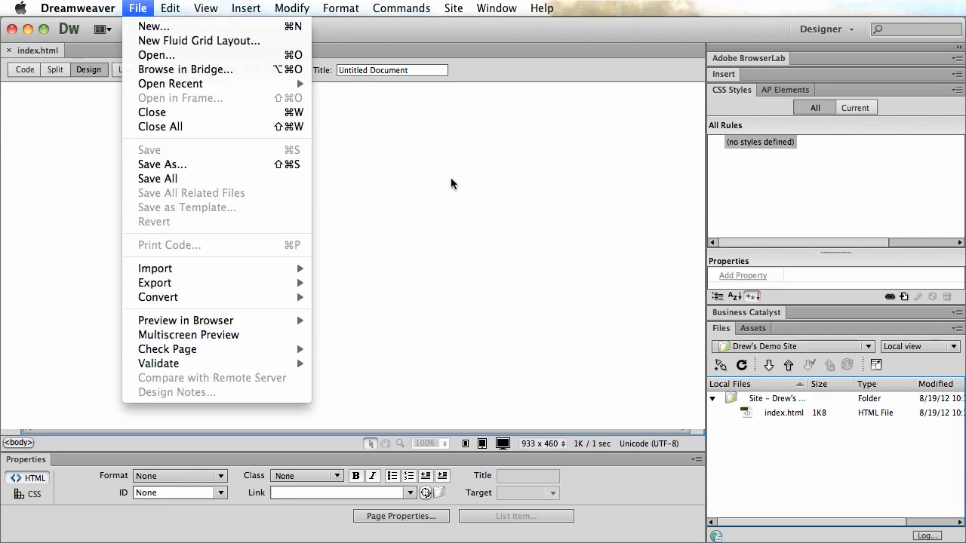
pyautogui.click(420, 209)
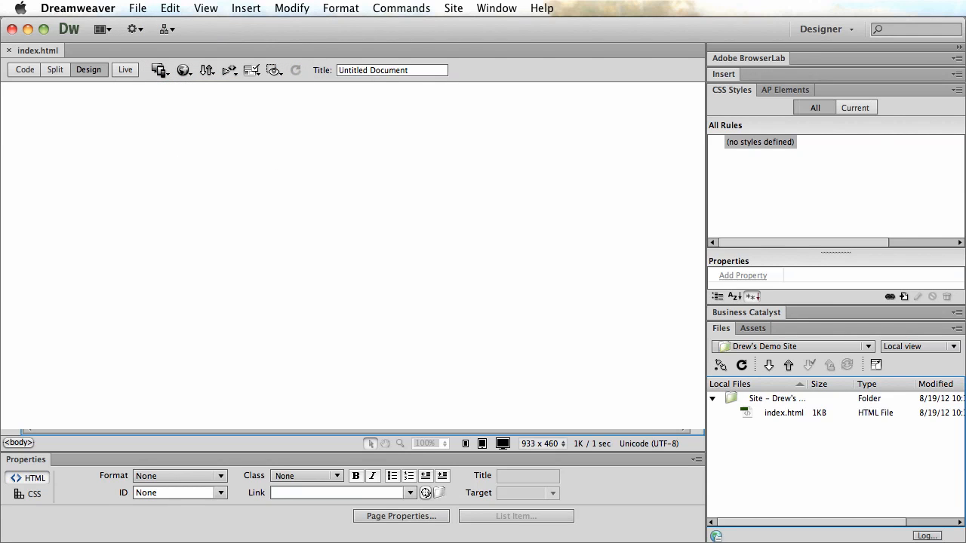
# - Switch to Finder and open the IMD232Practice folder on Macintosh HD 2 to check the saved site files
pyautogui.press('super+Tab')
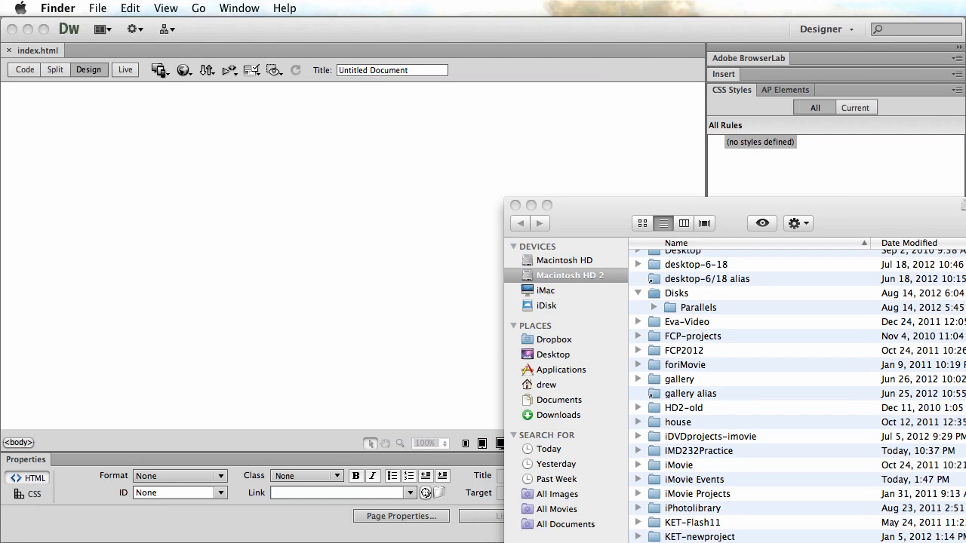
pyautogui.moveTo(943, 205); pyautogui.dragTo(812, 182)
pyautogui.scroll(5, 694, 334)
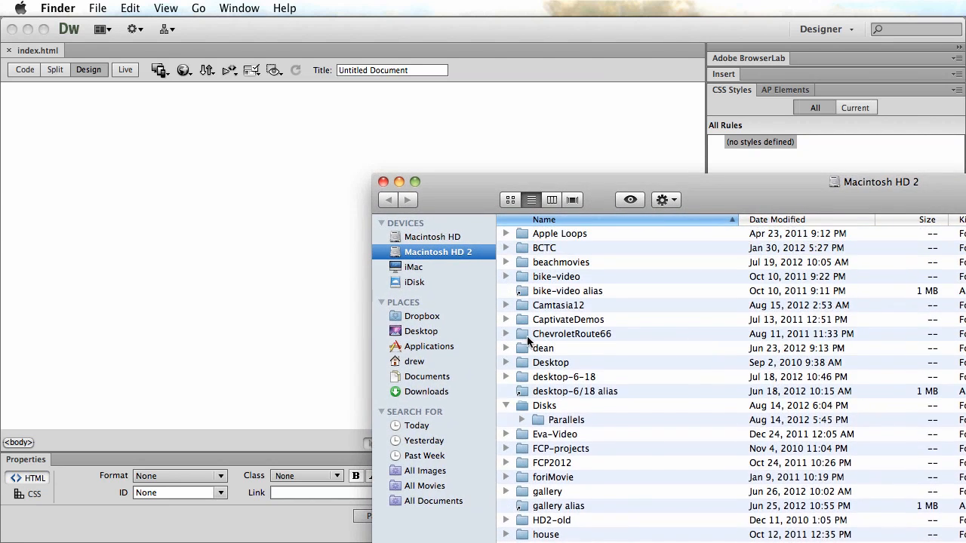
pyautogui.scroll(-5, 528, 340)
pyautogui.doubleClick(543, 434)
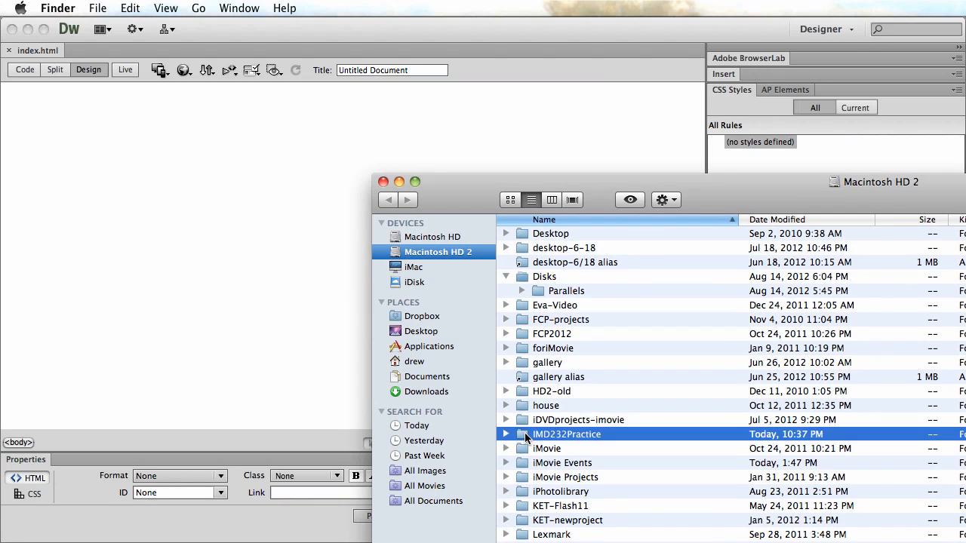
pyautogui.moveTo(807, 199); pyautogui.dragTo(745, 189)
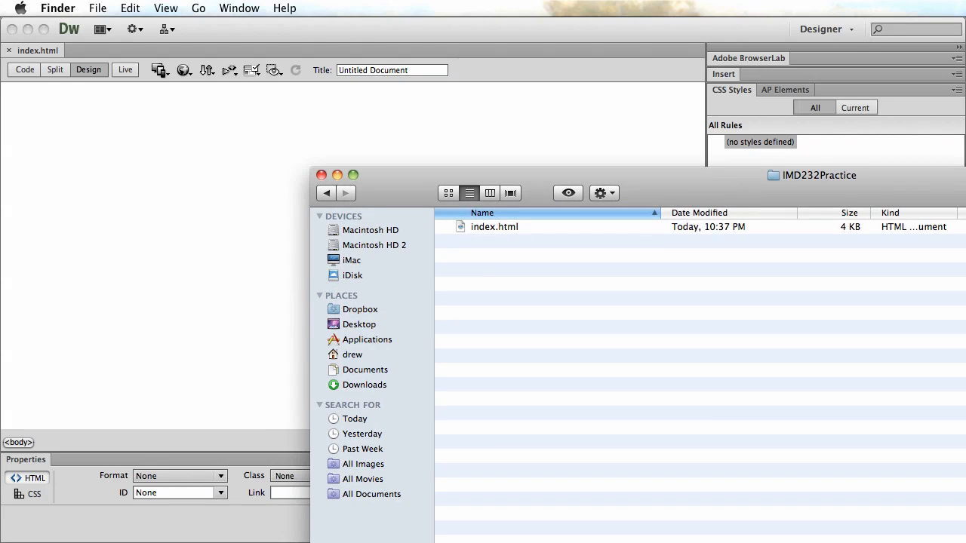
# - Add man-cat.jpg to the IMD232Practice folder and preview the image
pyautogui.moveTo(946, 540); pyautogui.dragTo(581, 307)
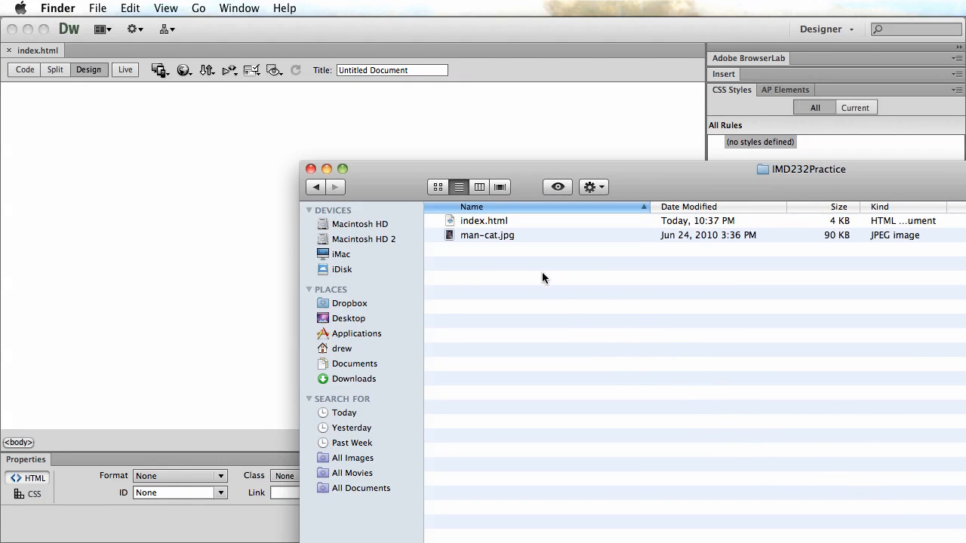
pyautogui.click(488, 235)
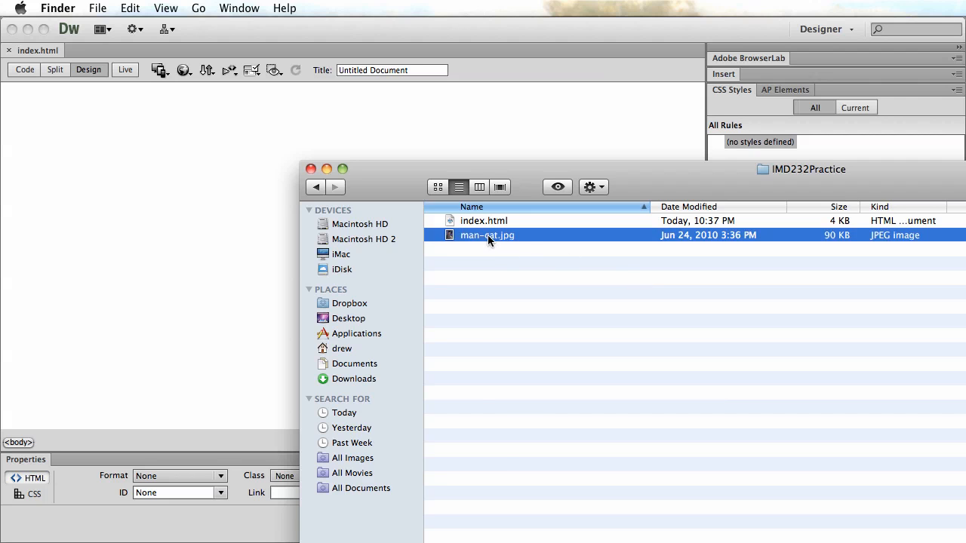
pyautogui.press('space')
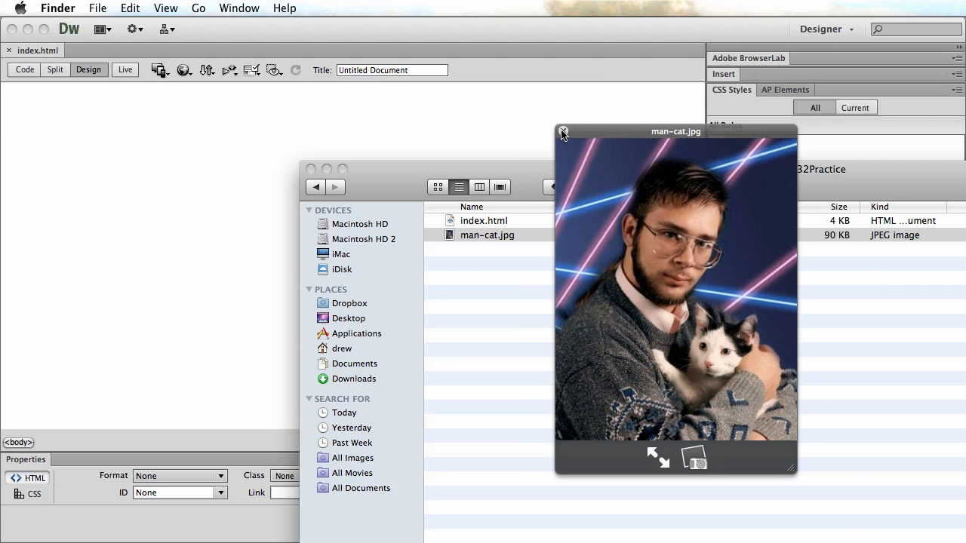
pyautogui.click(562, 132)
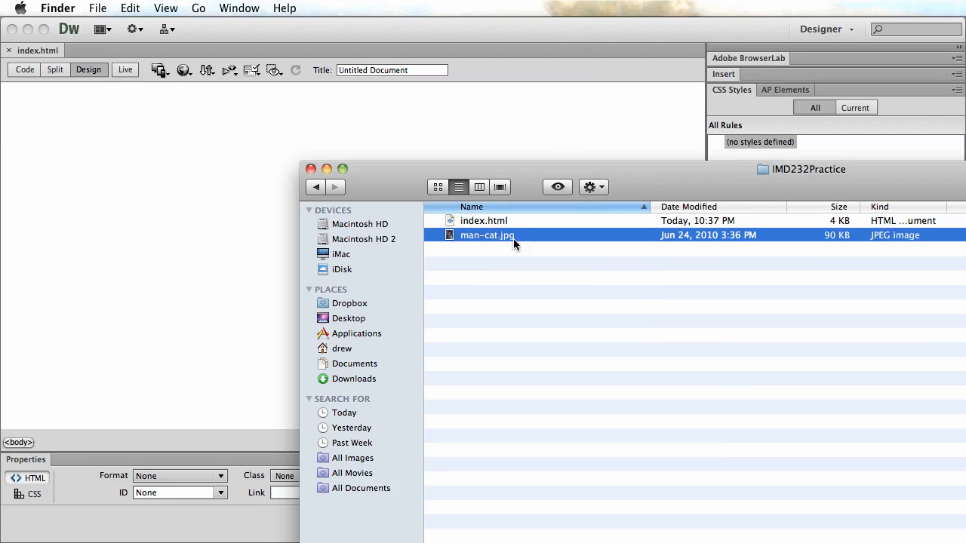
# - Close the Finder window and refresh the site's local file list in Dreamweaver
pyautogui.moveTo(385, 185); pyautogui.dragTo(379, 165)
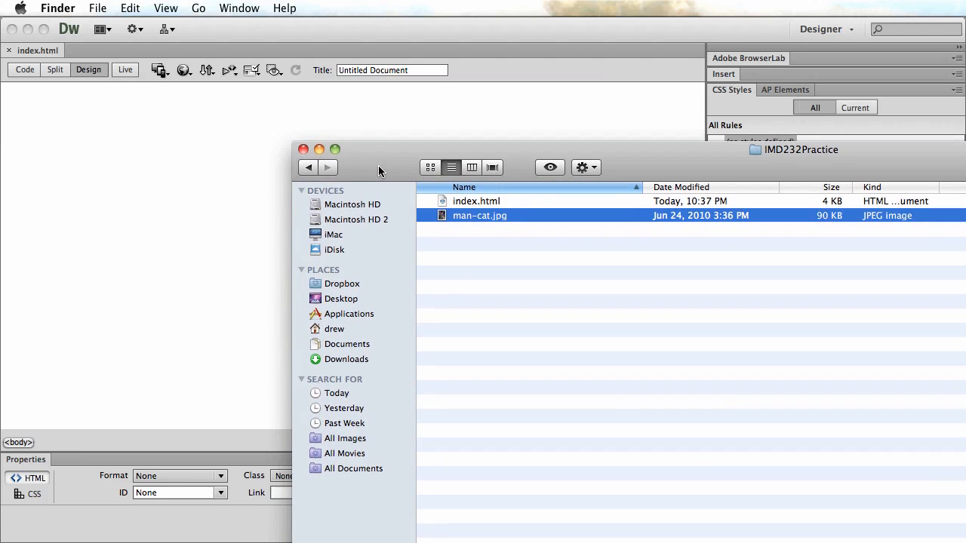
pyautogui.click(303, 149)
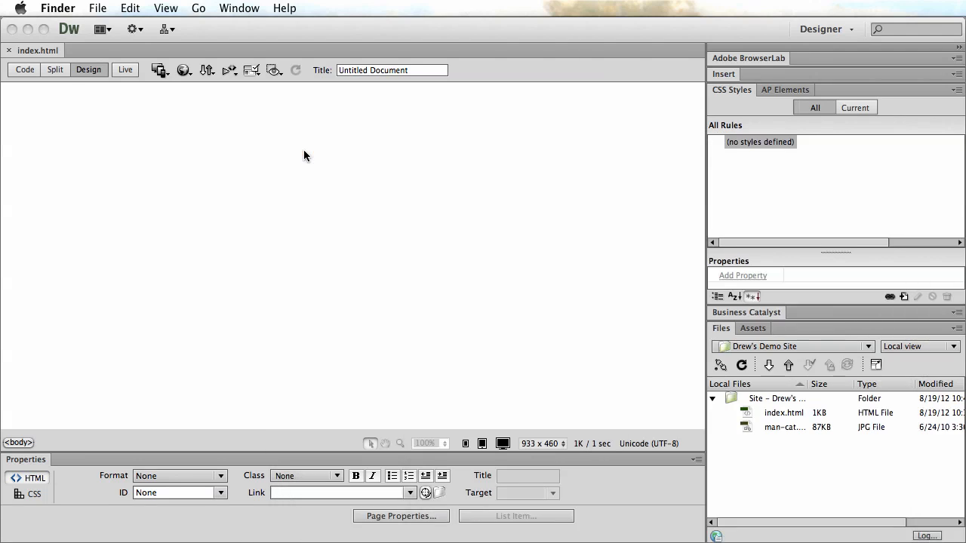
pyautogui.click(787, 427)
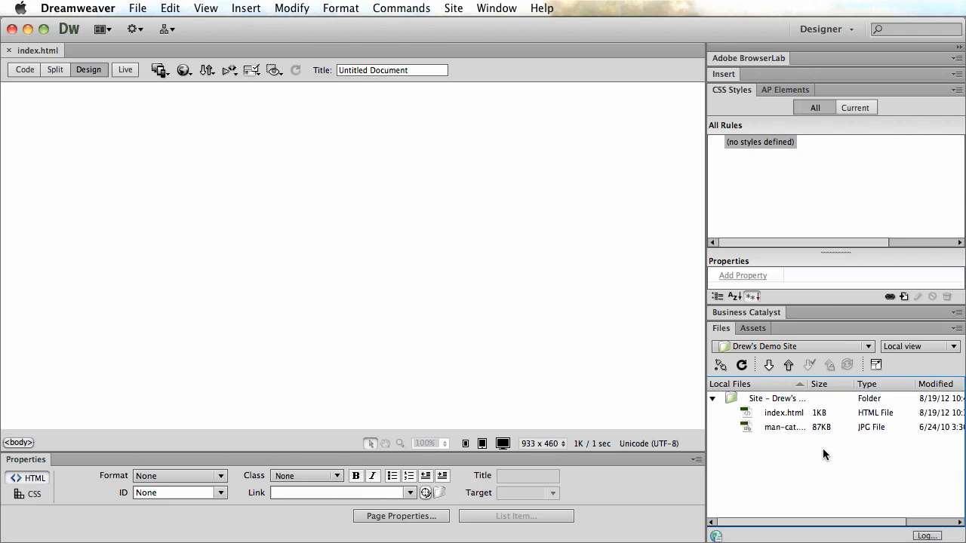
pyautogui.click(743, 366)
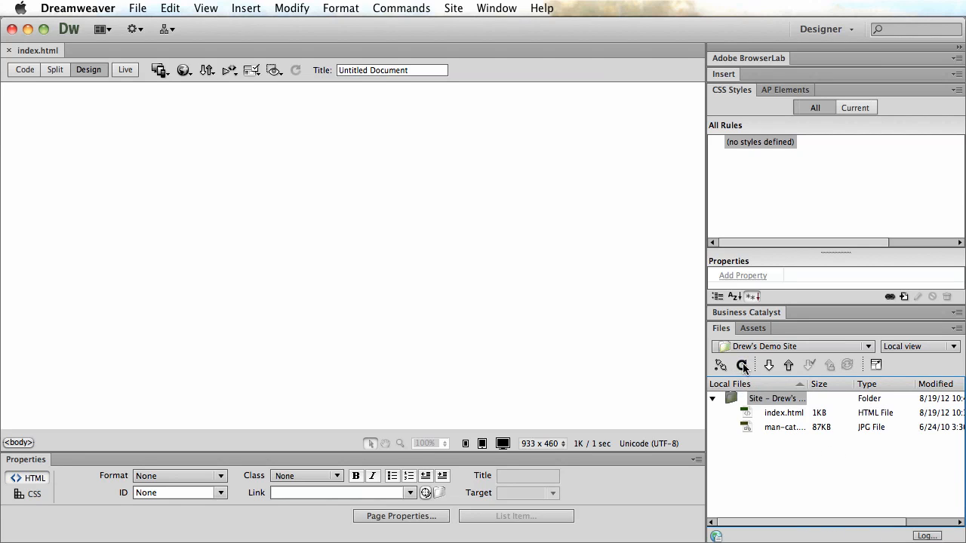
pyautogui.click(796, 442)
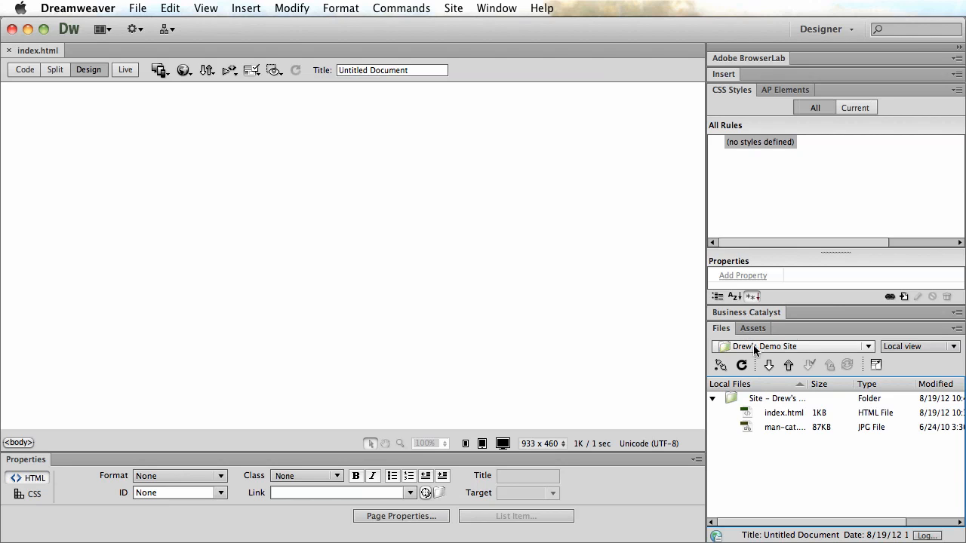
# - Open the current demo site's setup, rename the site as IMD232 Practice and save the change
pyautogui.click(460, 8)
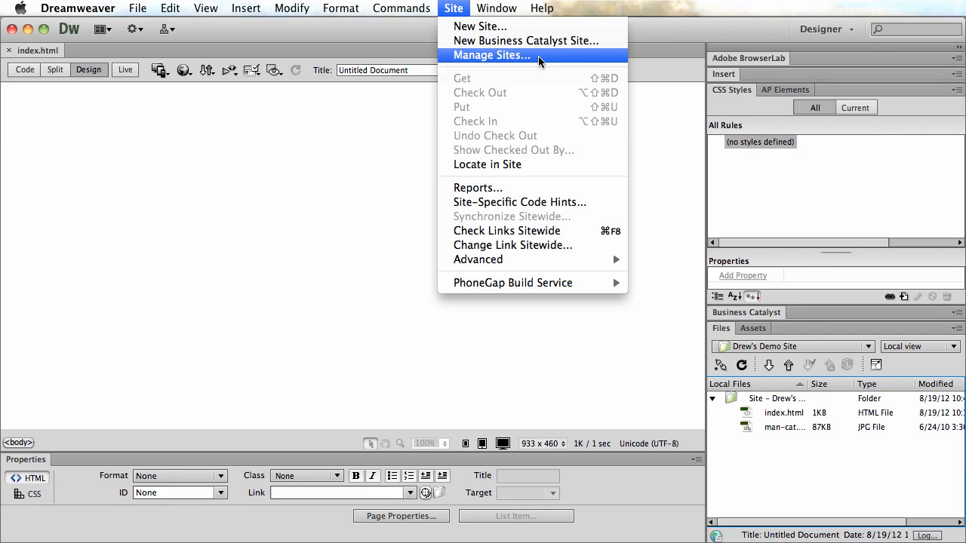
pyautogui.click(467, 52)
pyautogui.moveTo(853, 373); pyautogui.dragTo(446, 103)
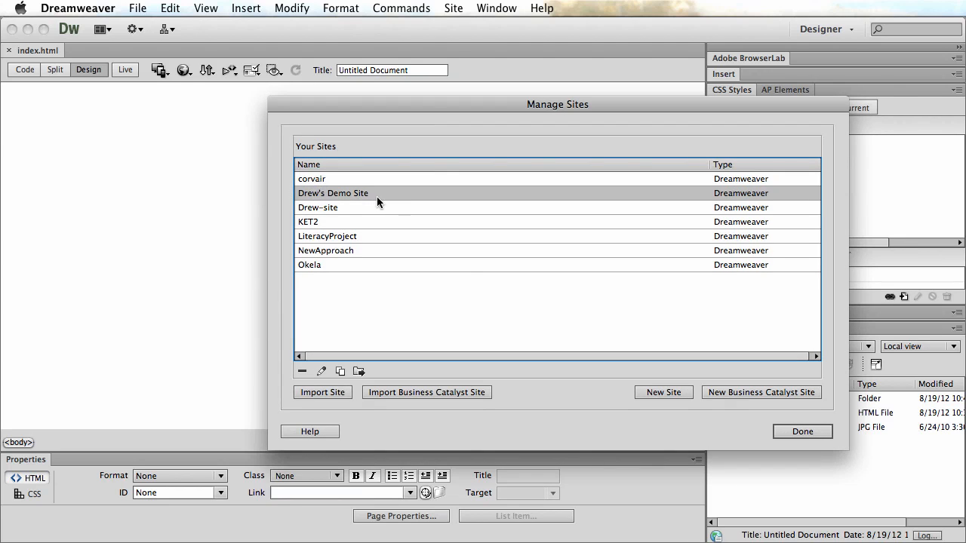
pyautogui.doubleClick(337, 194)
pyautogui.moveTo(782, 382); pyautogui.dragTo(479, 80)
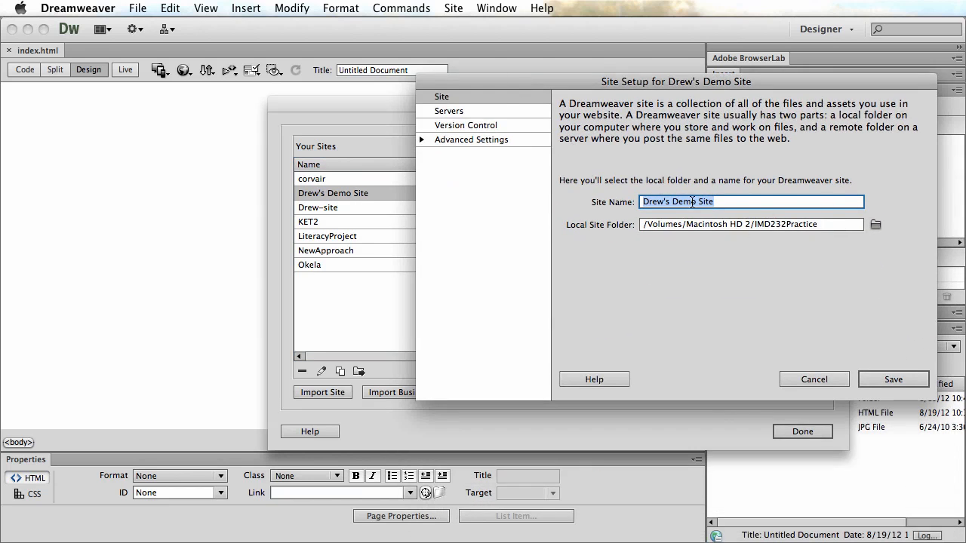
pyautogui.write('IMD')
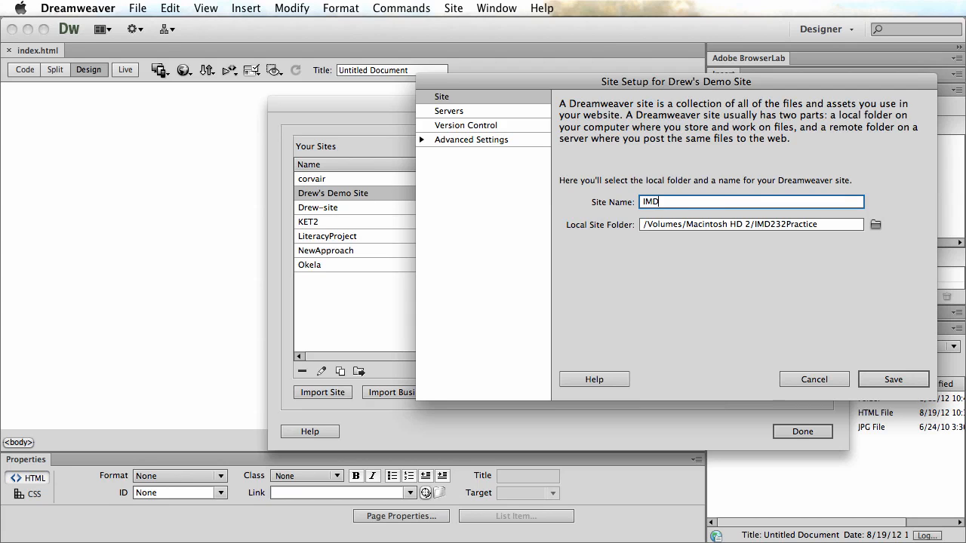
pyautogui.write('232 Practice')
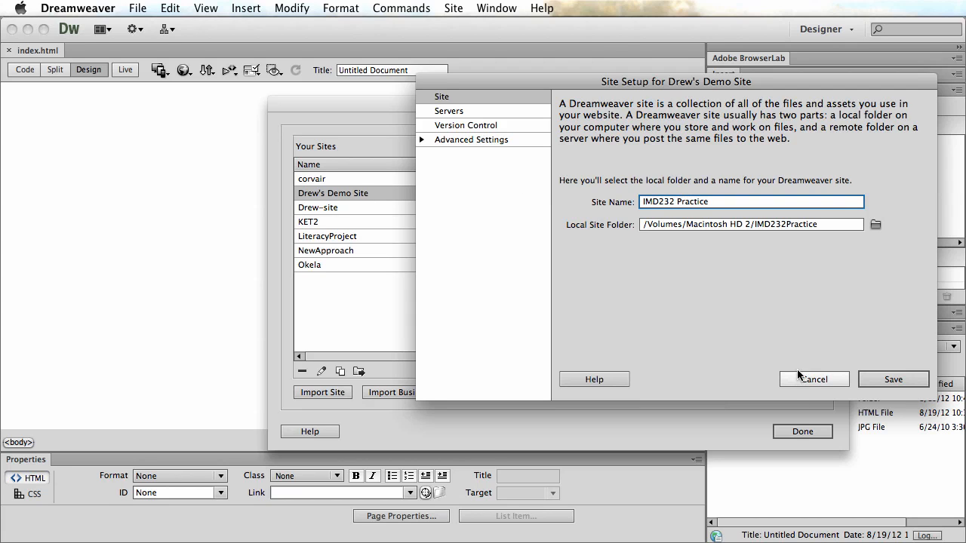
pyautogui.click(894, 380)
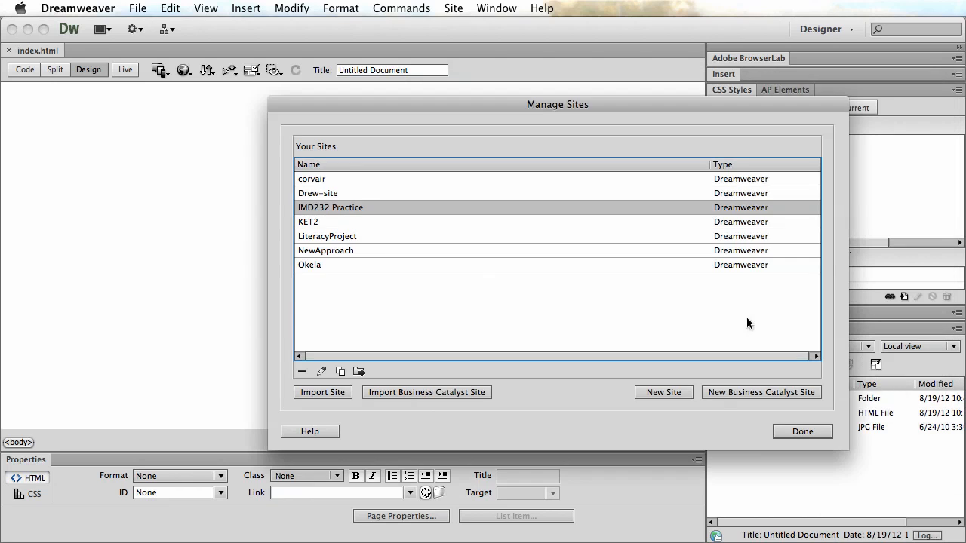
# - Look at the server settings of the IMD232 Practice site, leave them without saving, and finish managing sites
pyautogui.doubleClick(335, 207)
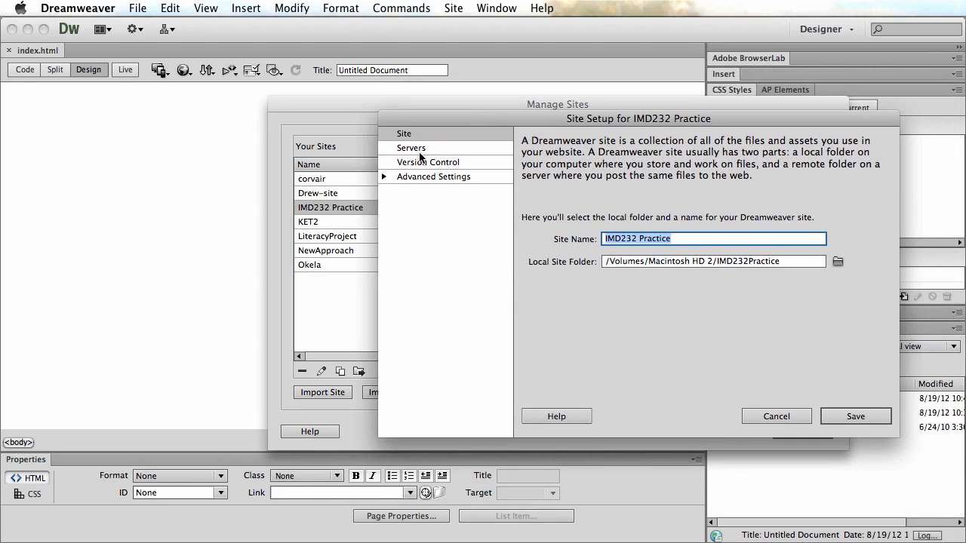
pyautogui.click(411, 148)
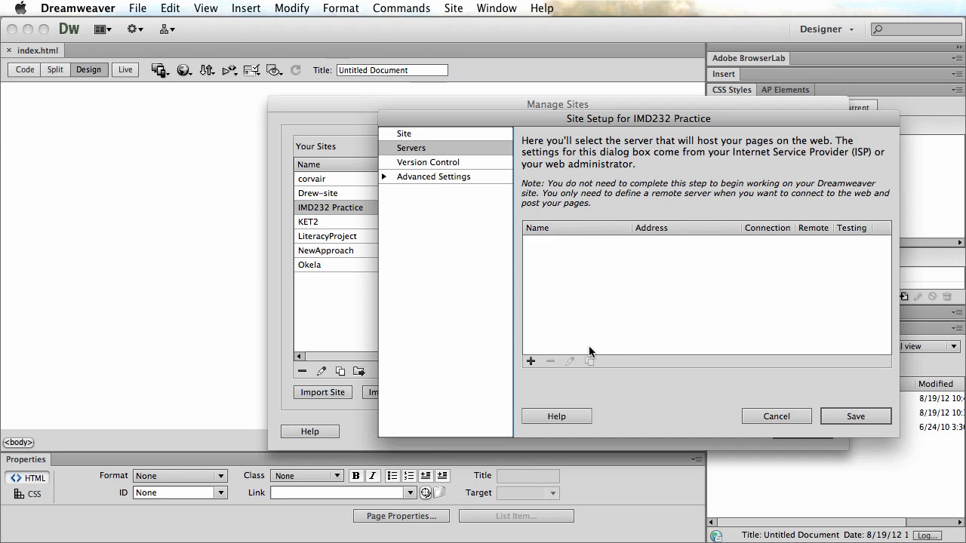
pyautogui.click(783, 417)
pyautogui.click(800, 431)
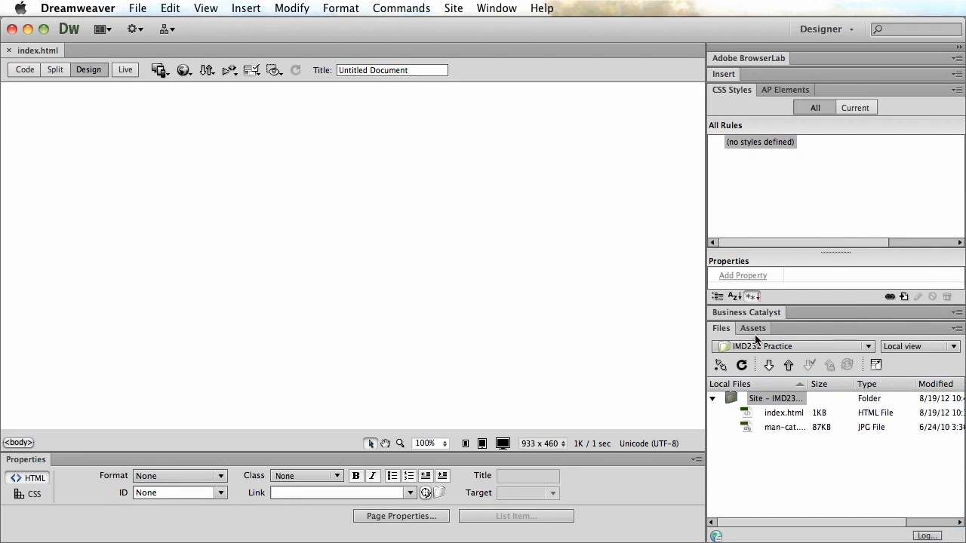
# - Switch the local file list to the existing site named after its owner and open its root index.html page
pyautogui.click(824, 348)
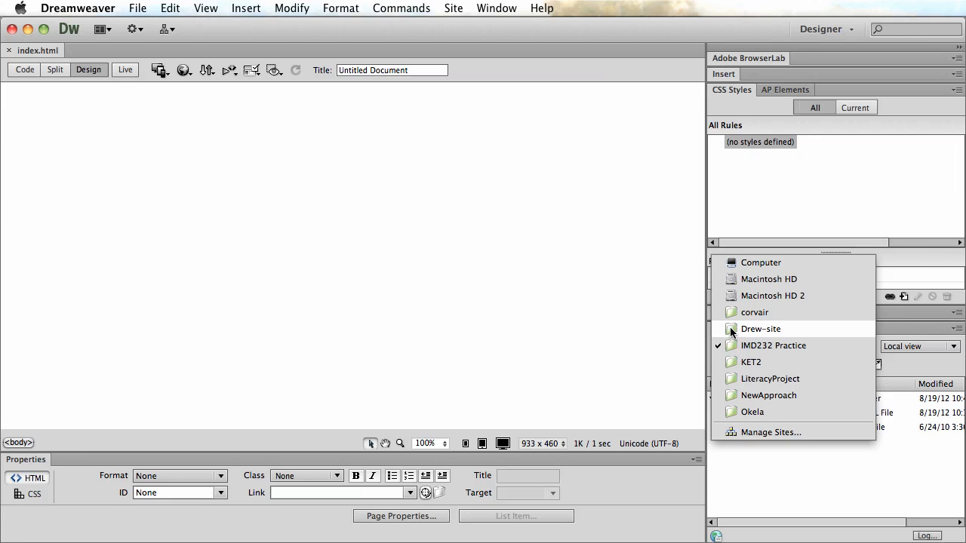
pyautogui.click(761, 329)
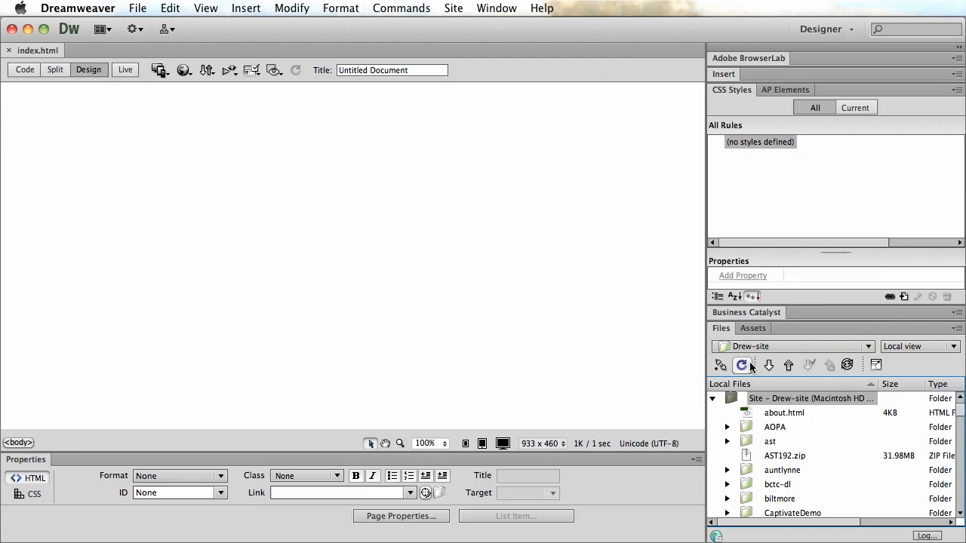
pyautogui.scroll(-10, 796, 437)
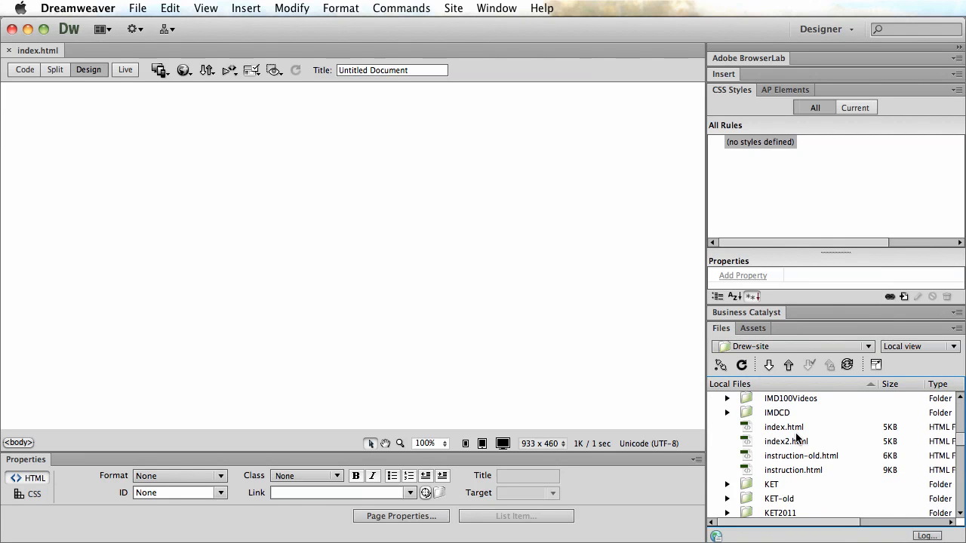
pyautogui.doubleClick(785, 427)
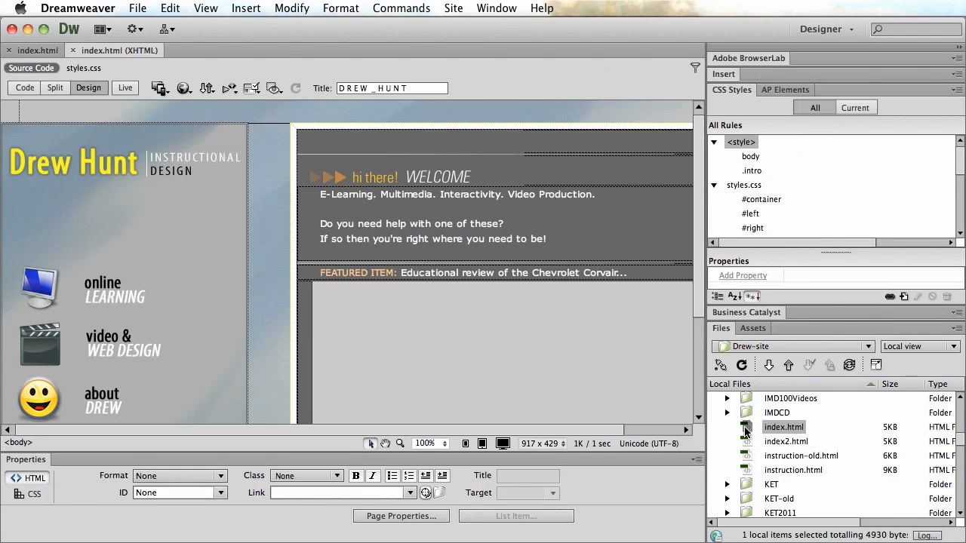
# - Open links.html, resume.html and video.html from the same site's local files
pyautogui.scroll(-5, 836, 456)
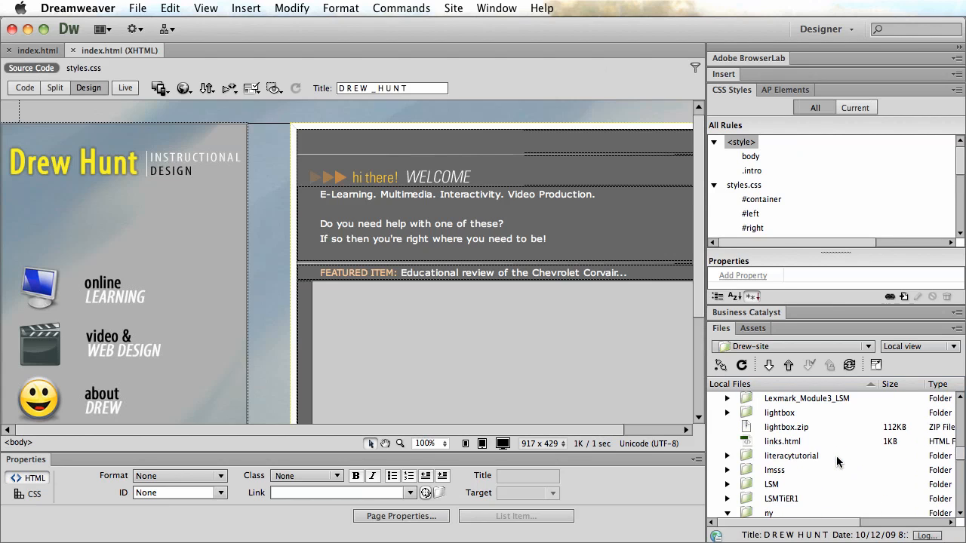
pyautogui.doubleClick(782, 440)
pyautogui.scroll(-3, 751, 444)
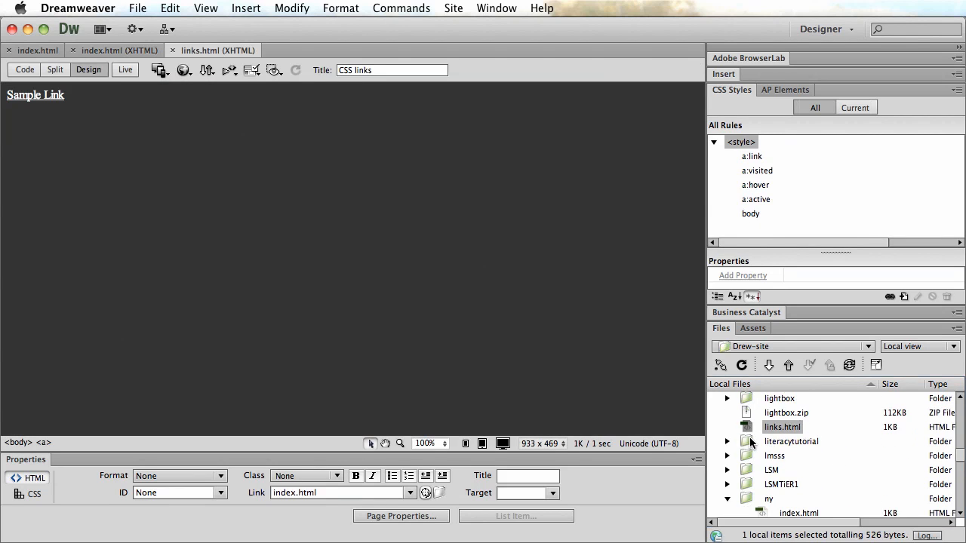
pyautogui.scroll(-4, 751, 443)
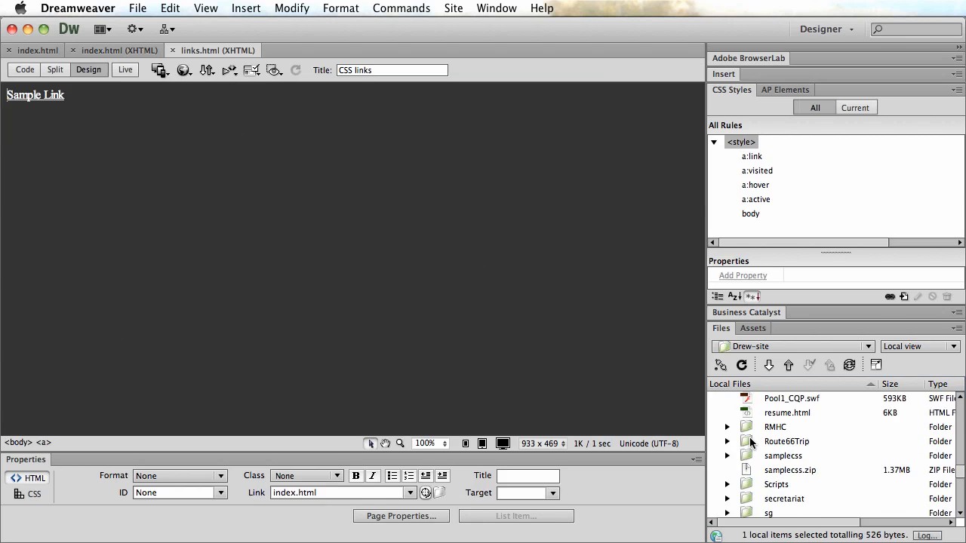
pyautogui.doubleClick(752, 415)
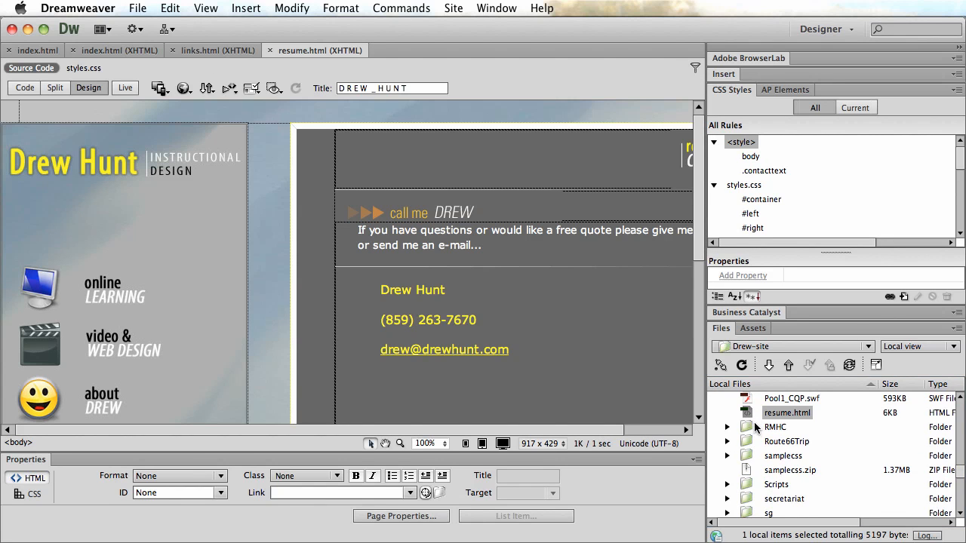
pyautogui.scroll(-10, 753, 453)
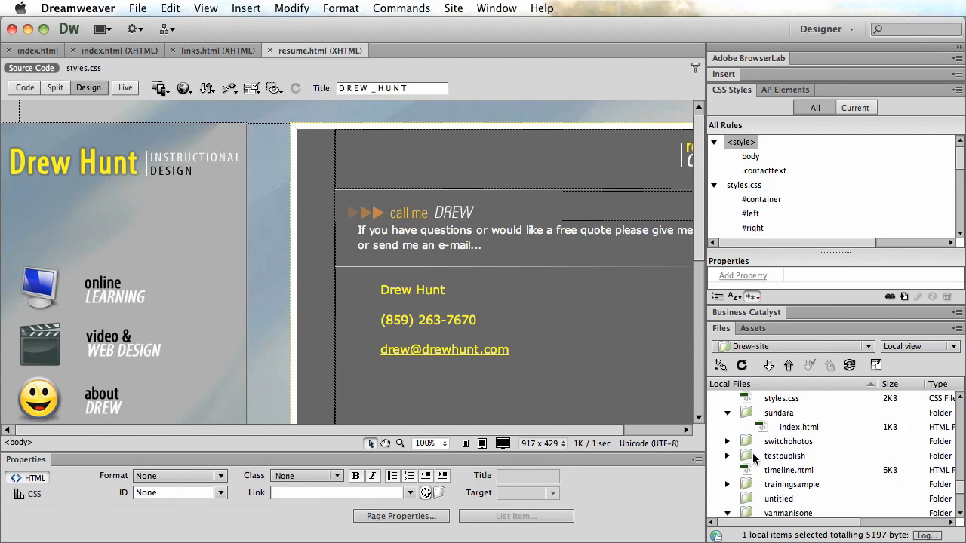
pyautogui.doubleClick(745, 500)
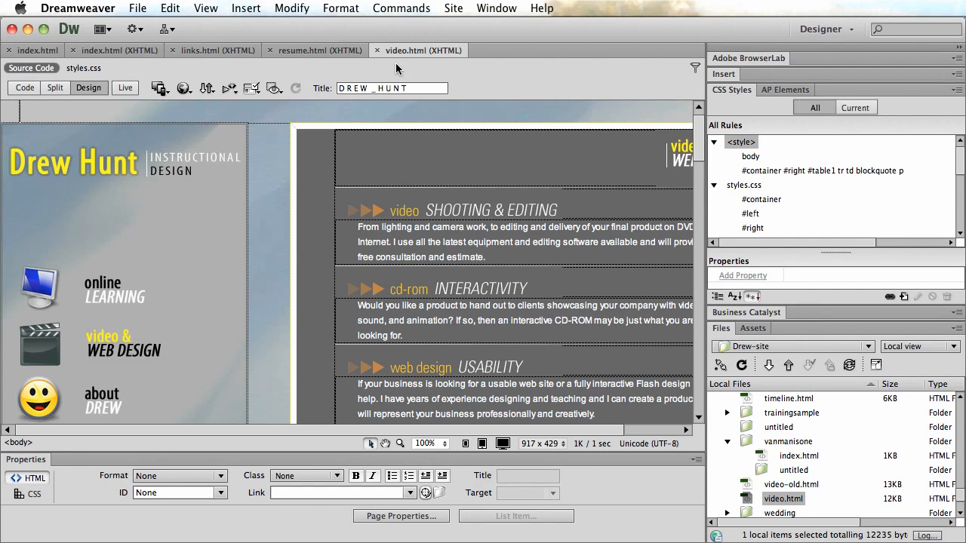
# - View the open documents in turn, comparing the blank index.html with the existing site's index, links, resume and video pages
pyautogui.click(42, 50)
pyautogui.click(114, 51)
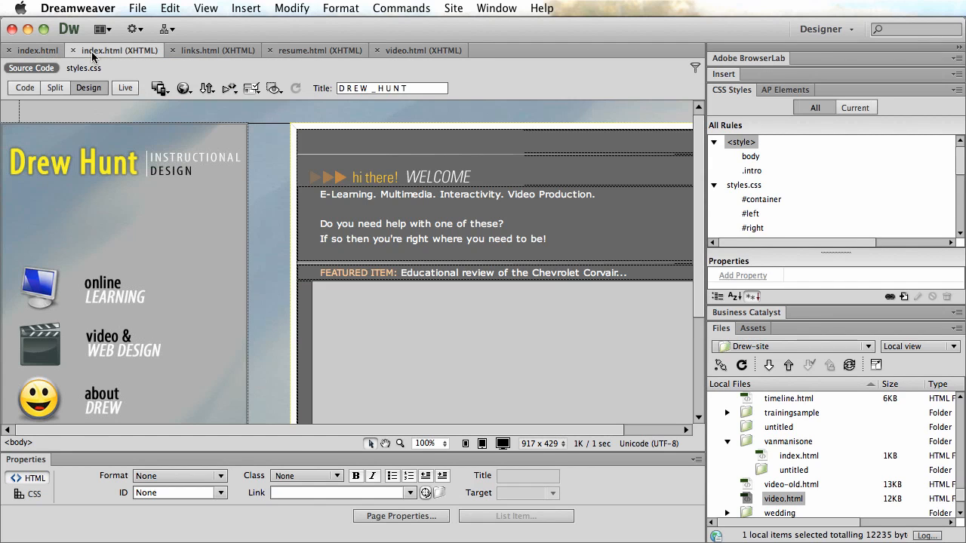
pyautogui.click(38, 50)
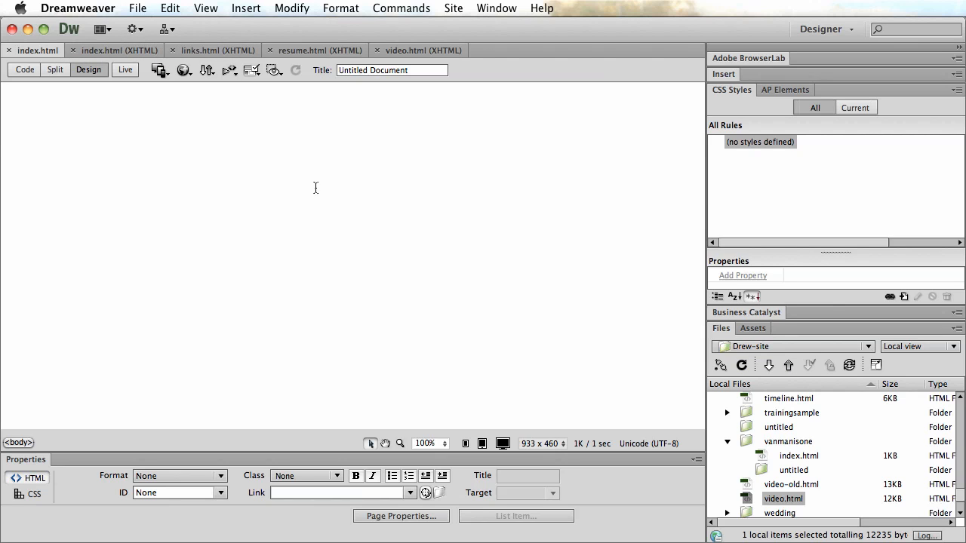
pyautogui.click(105, 51)
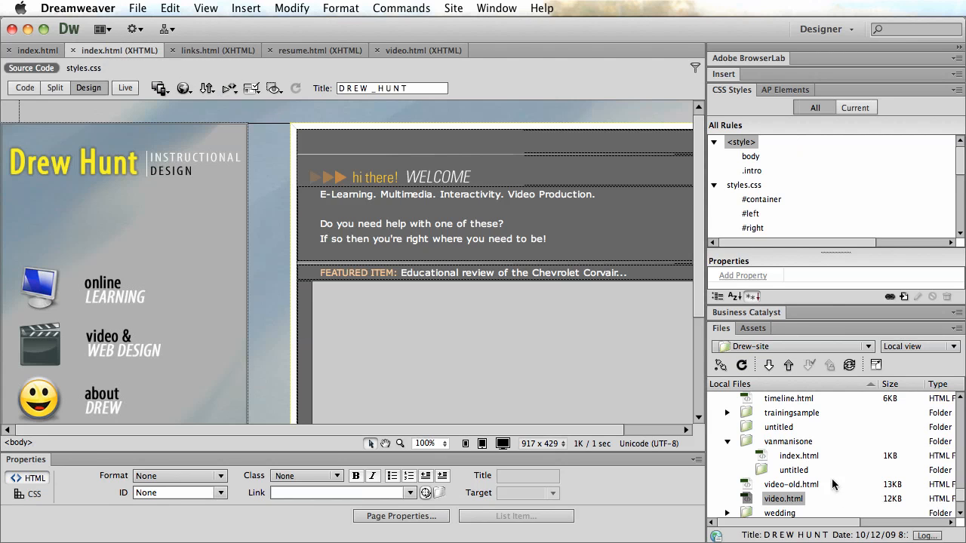
pyautogui.click(195, 50)
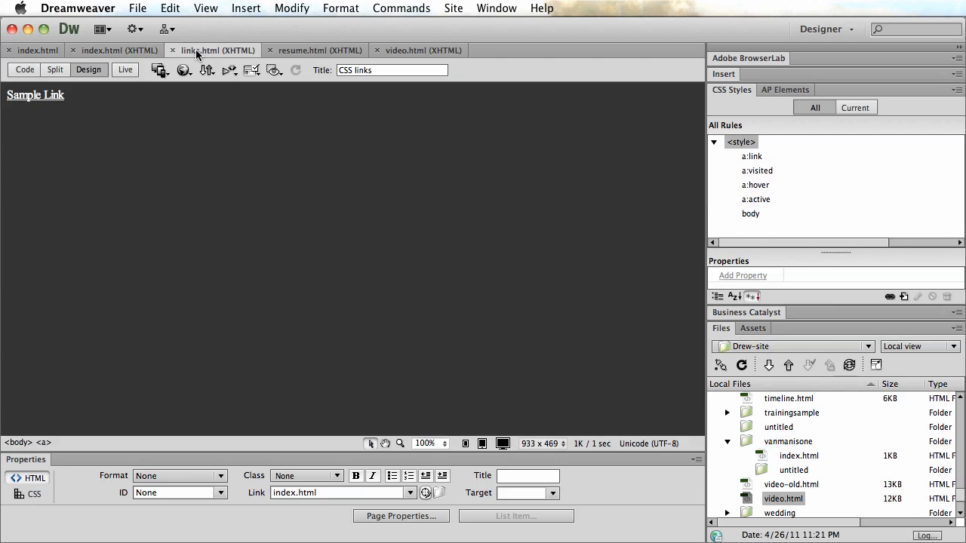
pyautogui.click(317, 50)
pyautogui.click(404, 50)
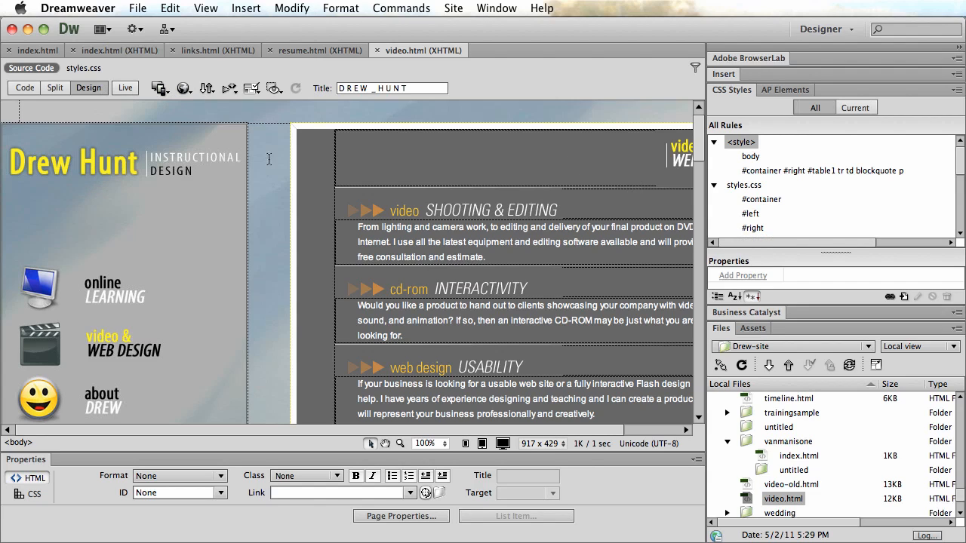
# - Select the div with ID left in video.html and look through the page's CSS rules
pyautogui.click(244, 148)
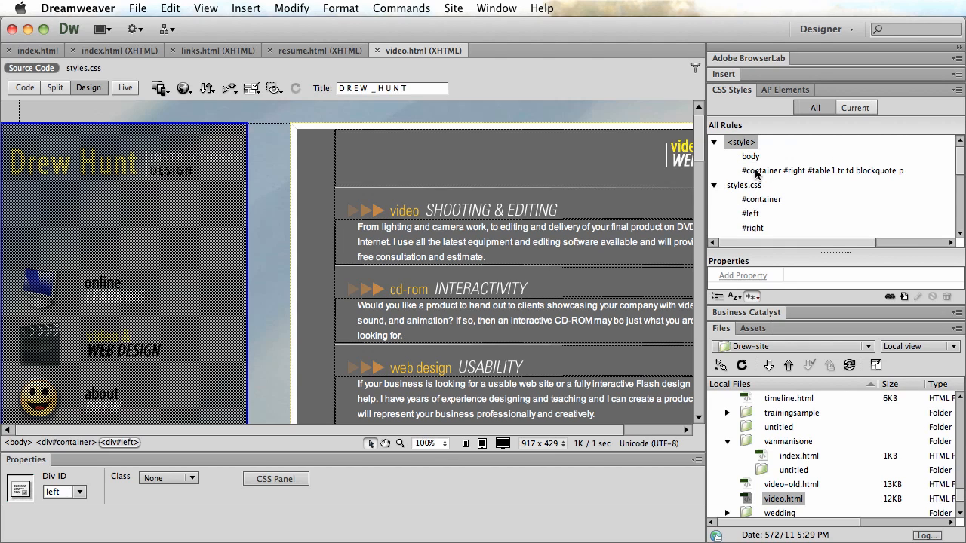
pyautogui.scroll(-3, 773, 186)
pyautogui.scroll(-1, 766, 188)
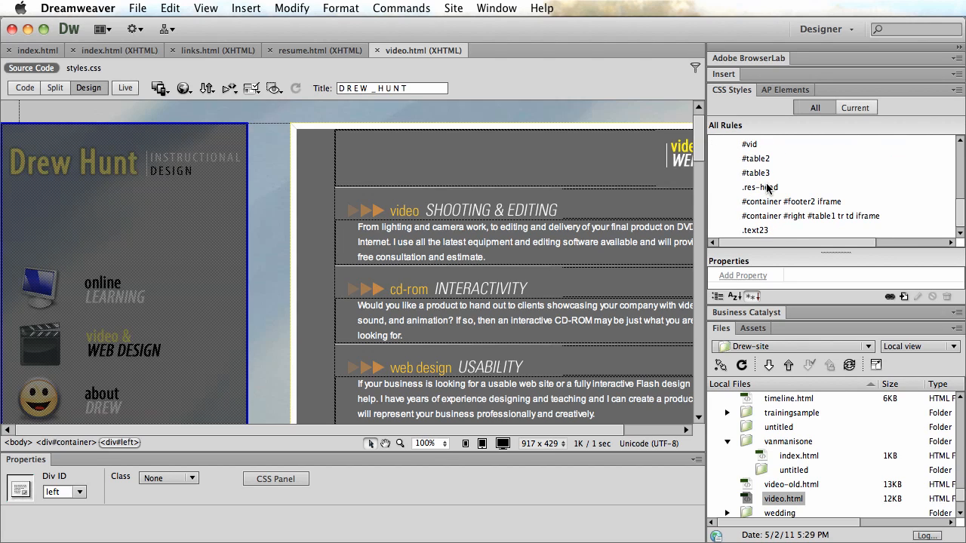
# - Look through the site's local file list and deselect the div with ID left in video.html
pyautogui.scroll(-3, 816, 457)
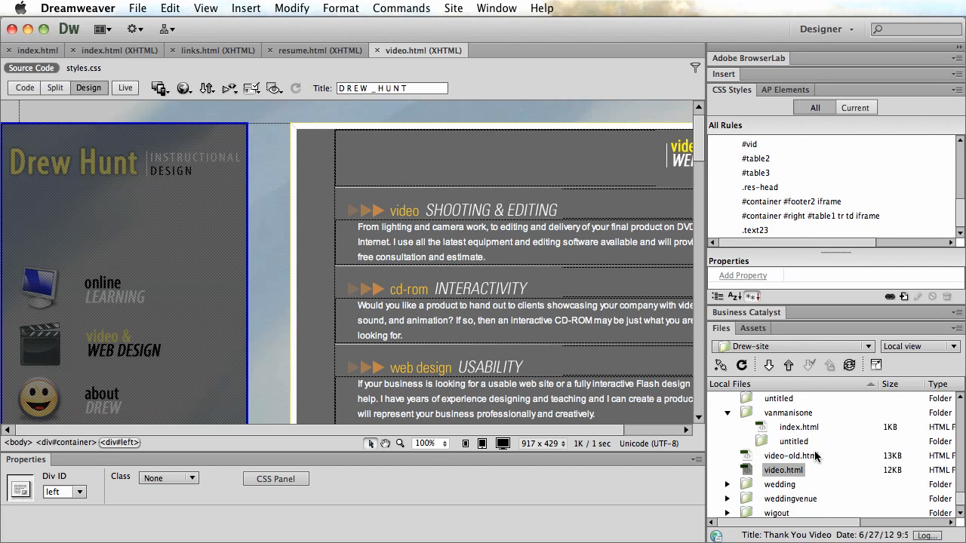
pyautogui.scroll(15, 830, 481)
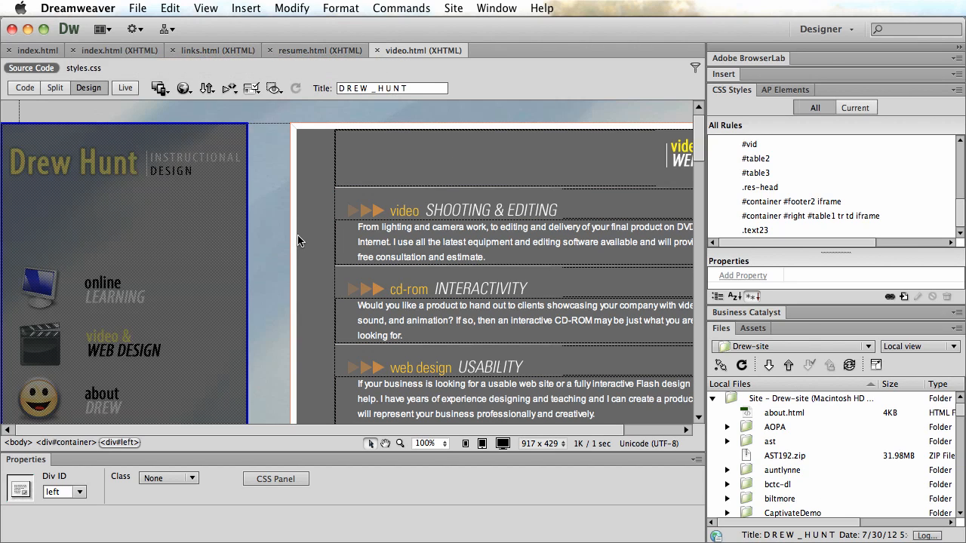
pyautogui.click(272, 196)
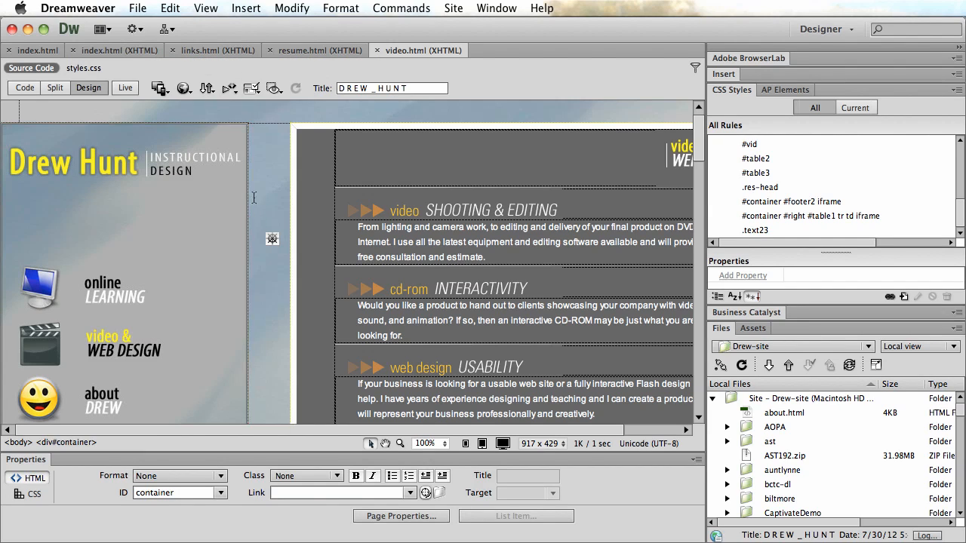
# - Expand the file view, connect to the site's remote server, and compare the remote files with the local files
pyautogui.click(875, 365)
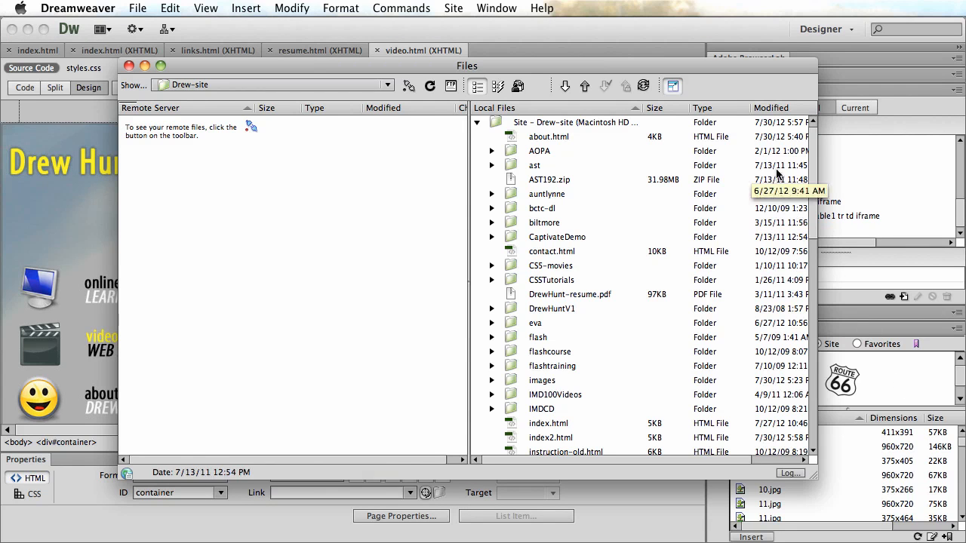
pyautogui.click(408, 85)
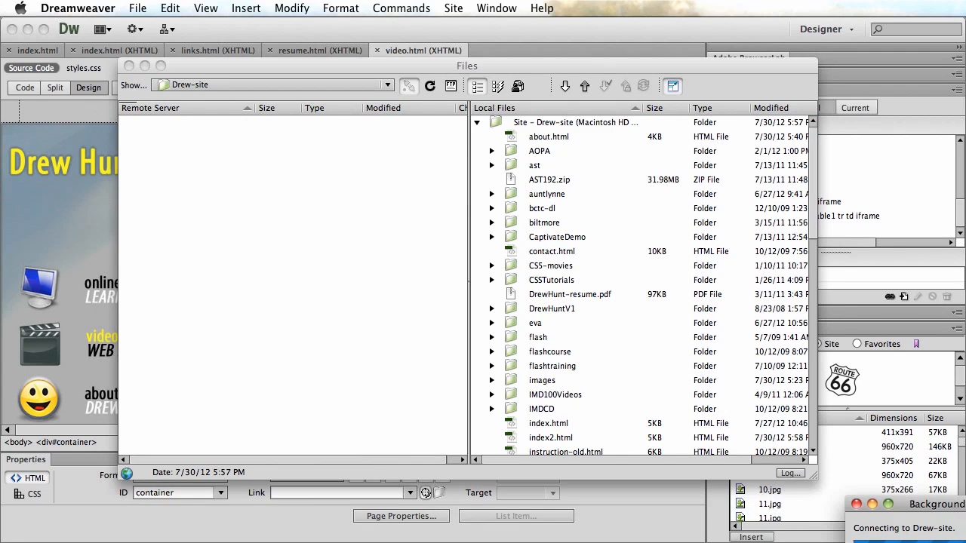
pyautogui.moveTo(965, 505); pyautogui.dragTo(644, 184)
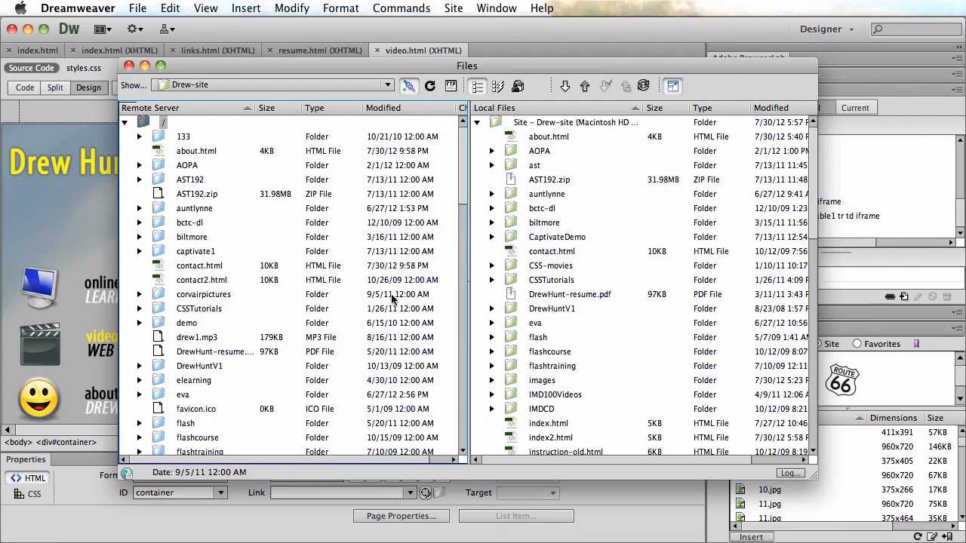
pyautogui.scroll(-5, 387, 308)
pyautogui.scroll(5, 385, 308)
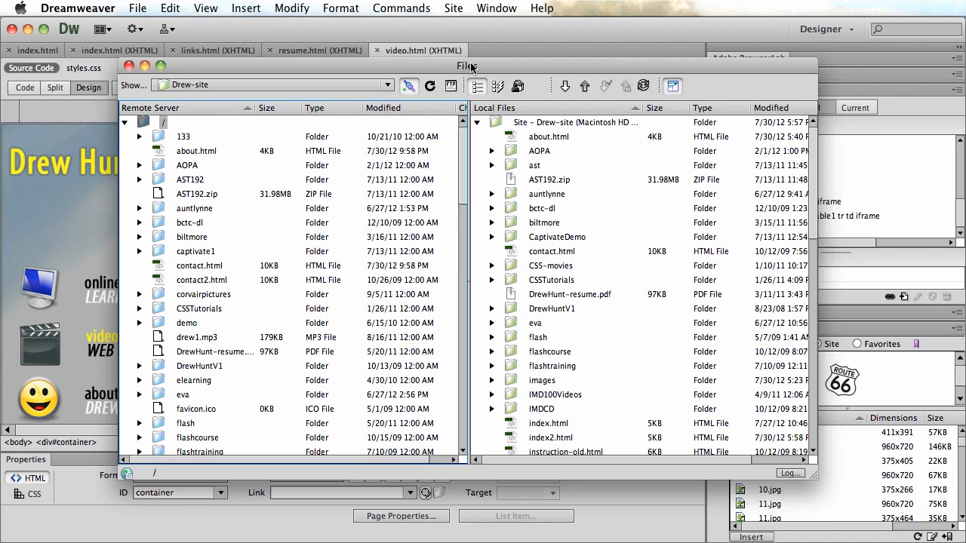
pyautogui.moveTo(469, 67); pyautogui.dragTo(461, 67)
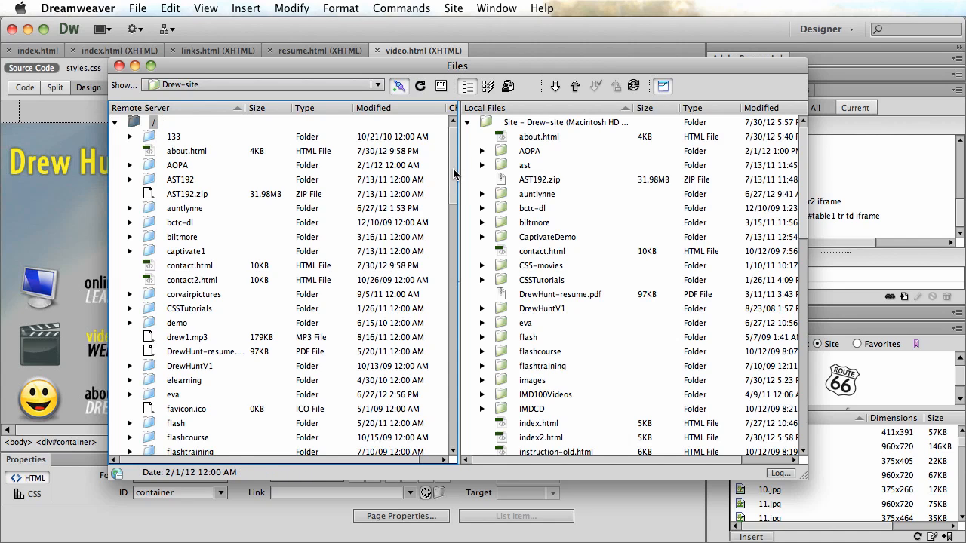
pyautogui.scroll(-15, 453, 172)
pyautogui.scroll(20, 453, 173)
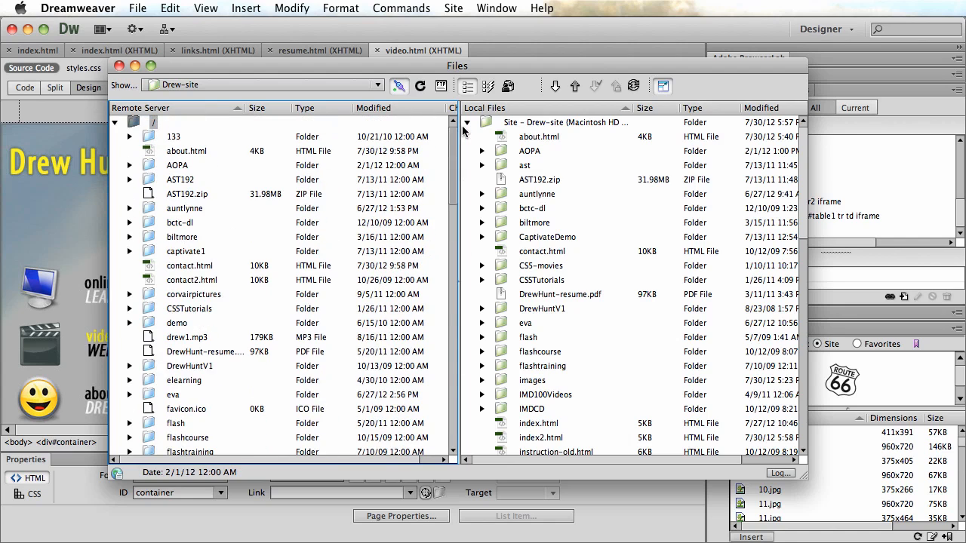
# - Disconnect from the remote server and collapse the expanded file view
pyautogui.click(396, 87)
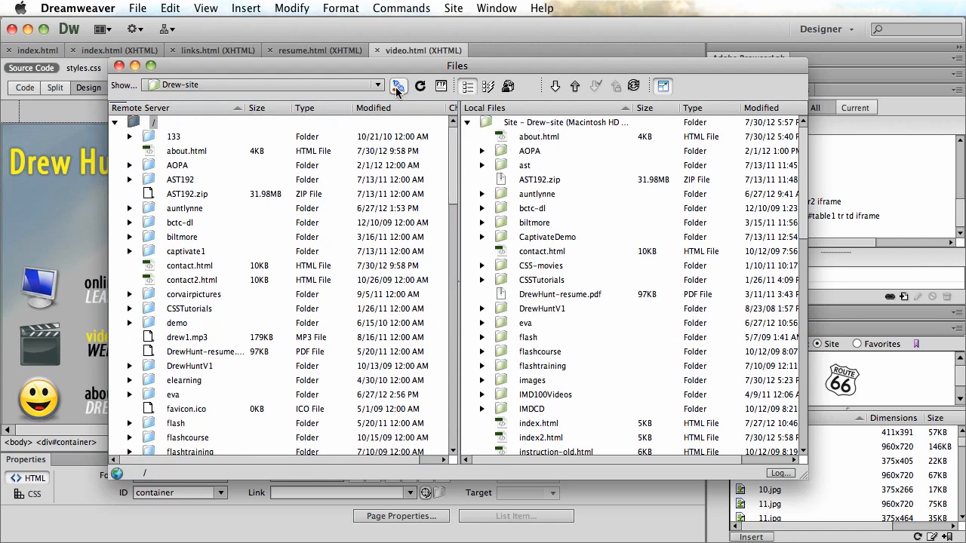
pyautogui.click(663, 87)
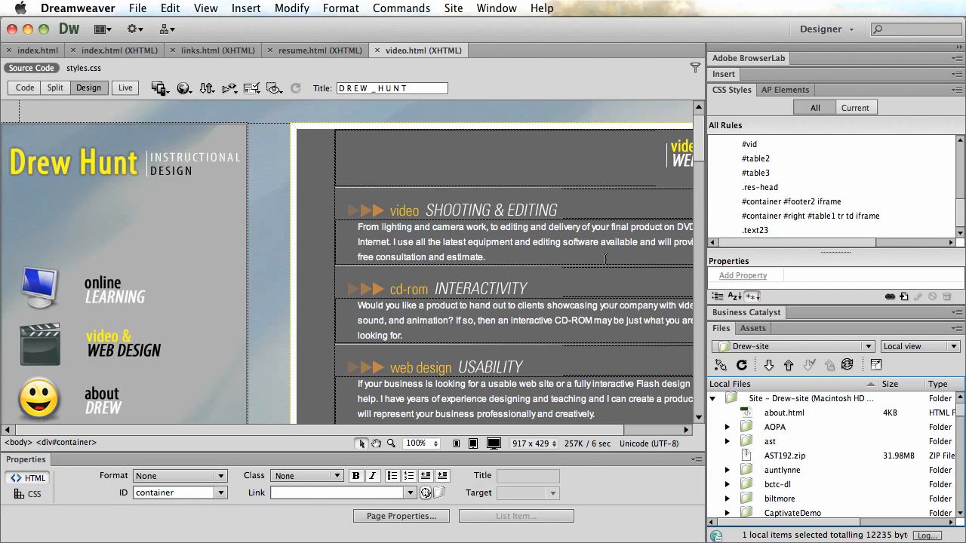